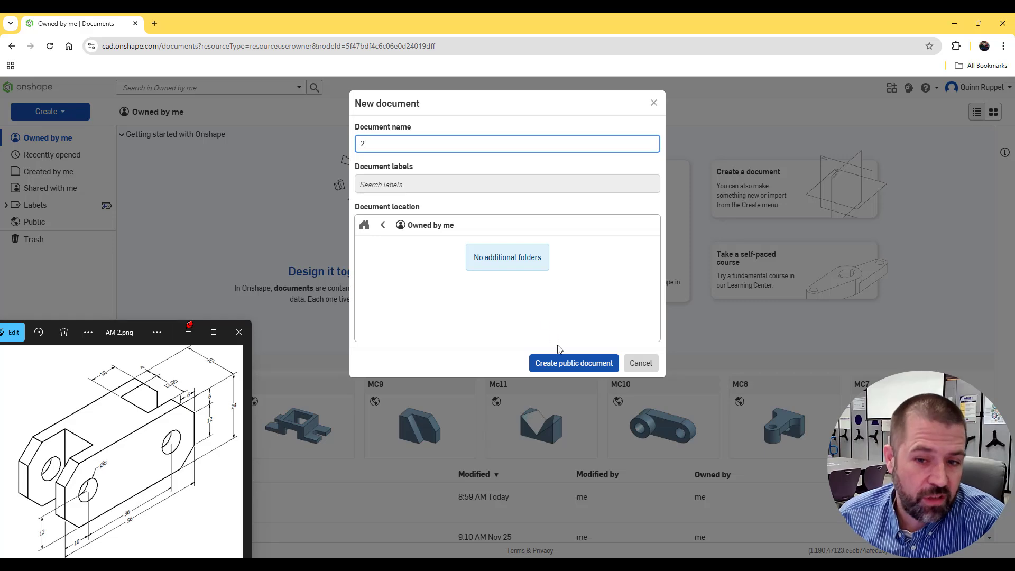
# - Create the public document named 2 and set its default length unit to millimeter
pyautogui.click(561, 362)
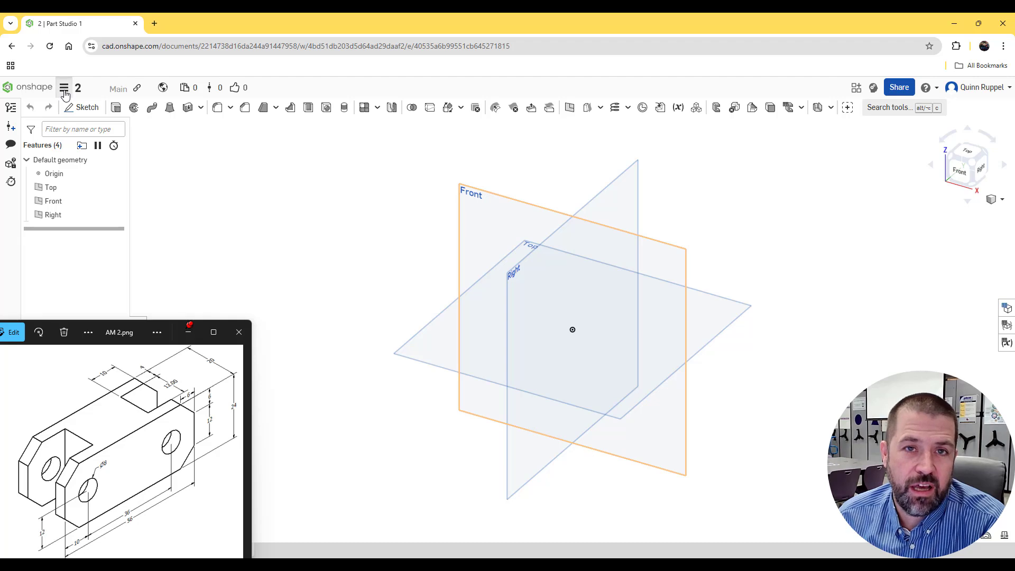
pyautogui.click(64, 90)
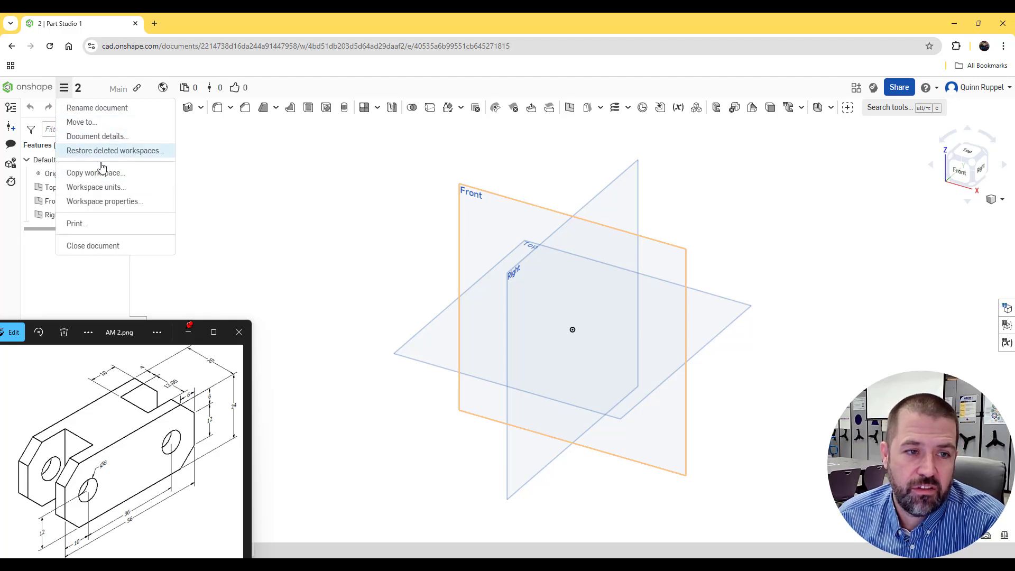
pyautogui.click(107, 192)
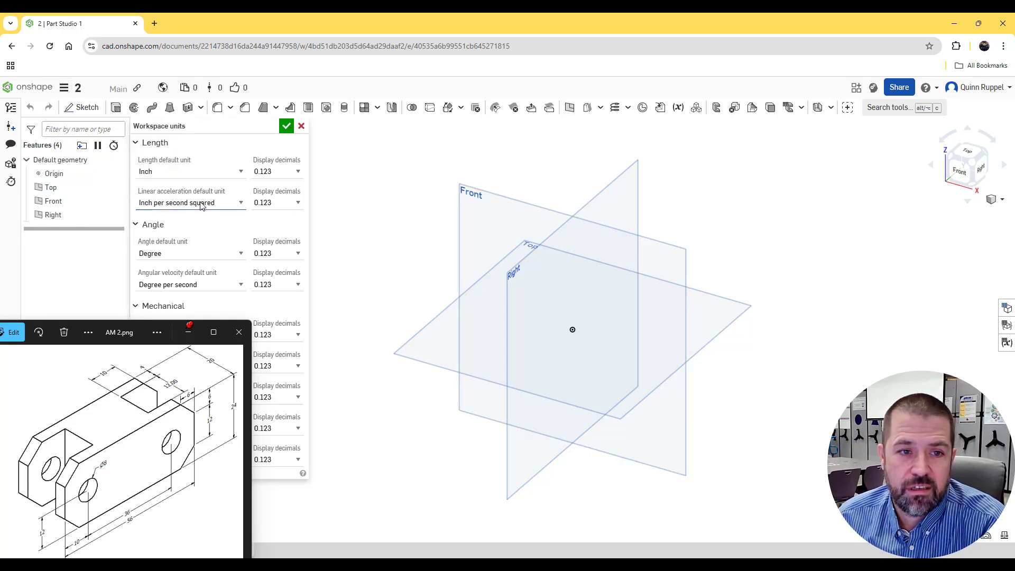
pyautogui.click(175, 172)
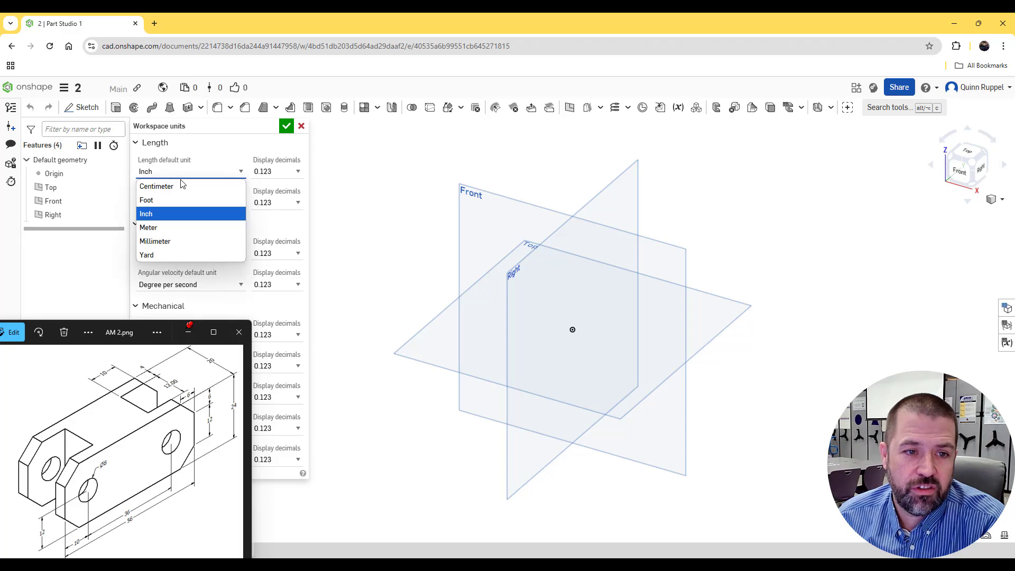
pyautogui.click(177, 240)
pyautogui.click(285, 127)
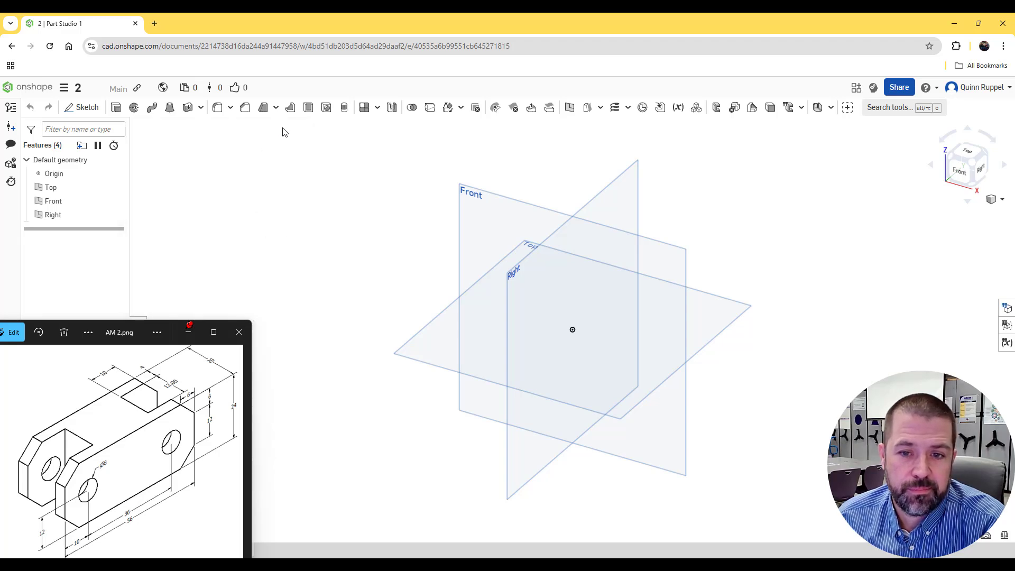
# - Start a sketch on the Front plane, hide the Top, Front and Right planes, and view the sketch from the front
pyautogui.click(87, 109)
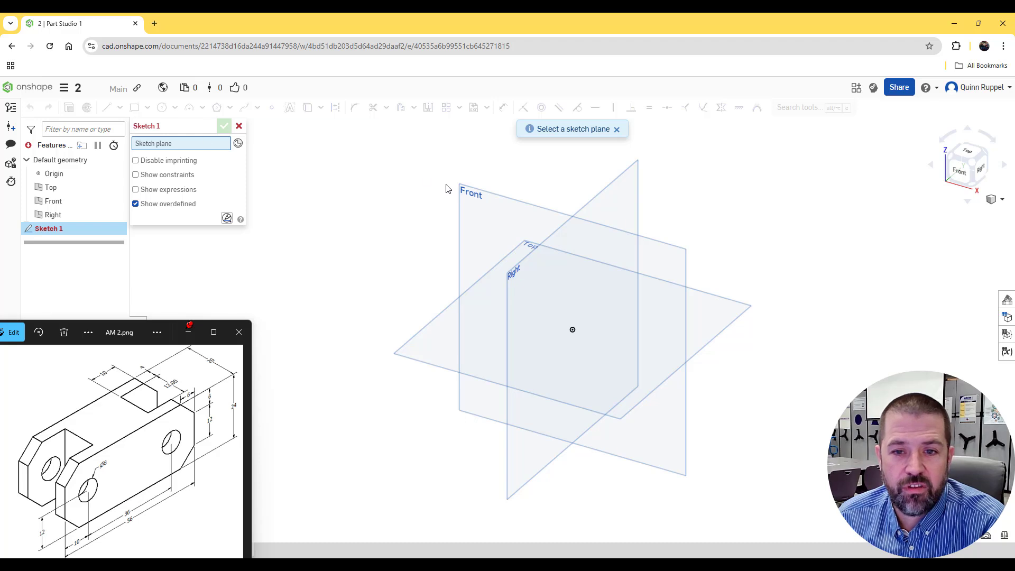
pyautogui.click(470, 205)
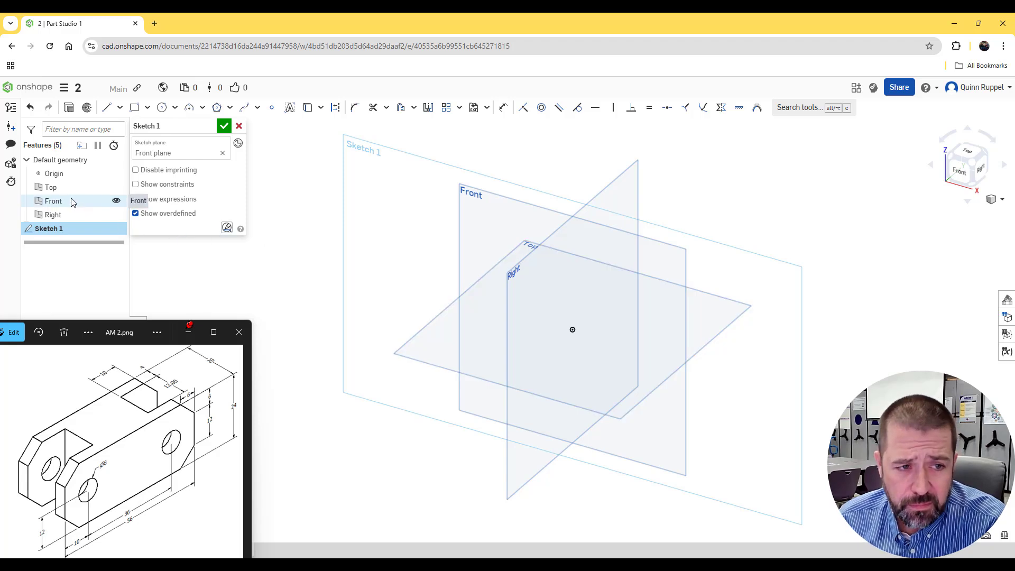
pyautogui.click(116, 215)
pyautogui.click(116, 201)
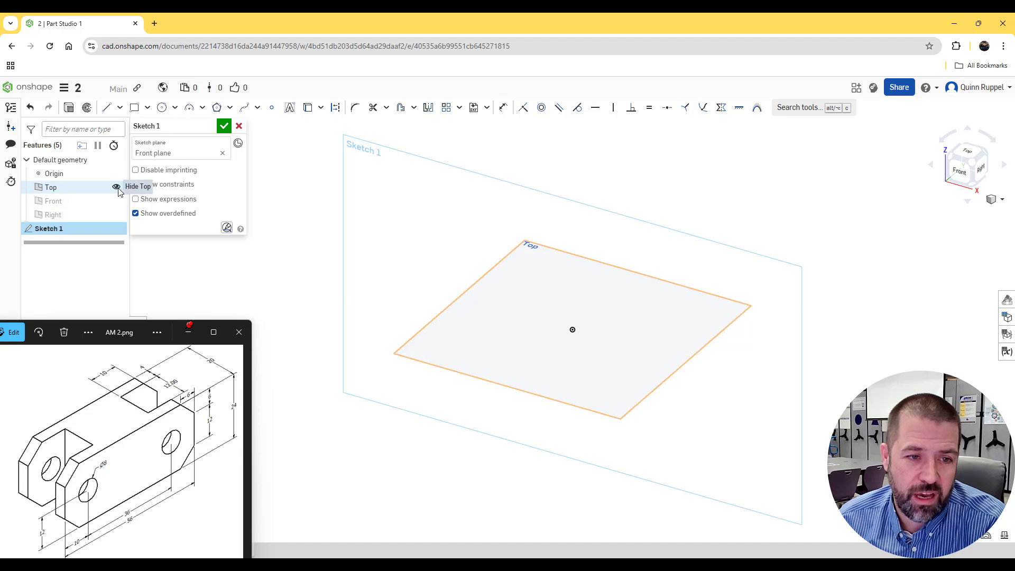
pyautogui.click(116, 187)
pyautogui.click(962, 176)
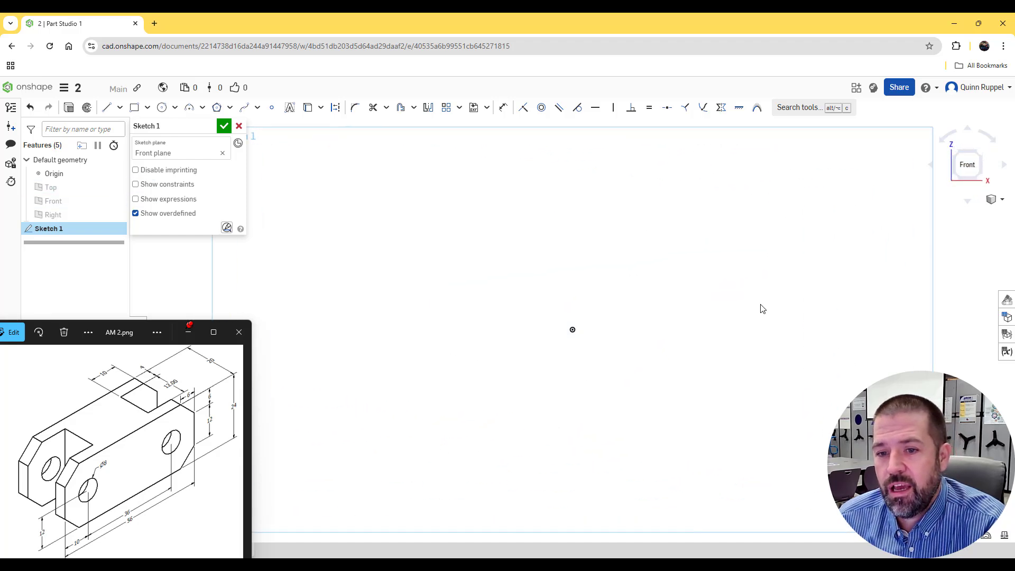
pyautogui.moveTo(784, 298)
pyautogui.mouseDown(button='middle')
pyautogui.moveTo(725, 305)
pyautogui.moveTo(744, 278)
pyautogui.mouseUp(button='middle')
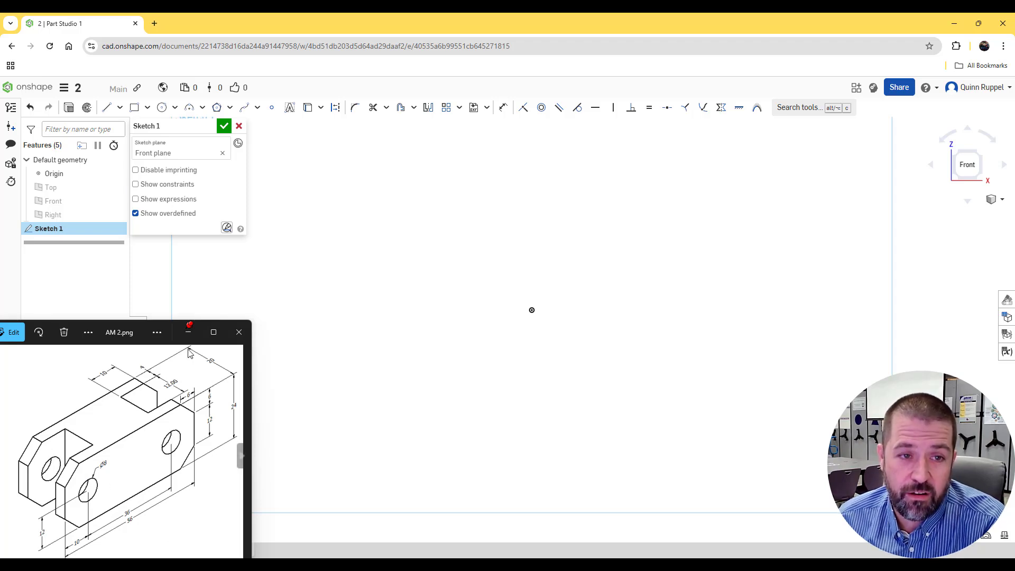
# - Sketch a corner rectangle from the origin, 56 mm wide and 24 mm high, and place its height dimension outside the rectangle
pyautogui.click(134, 107)
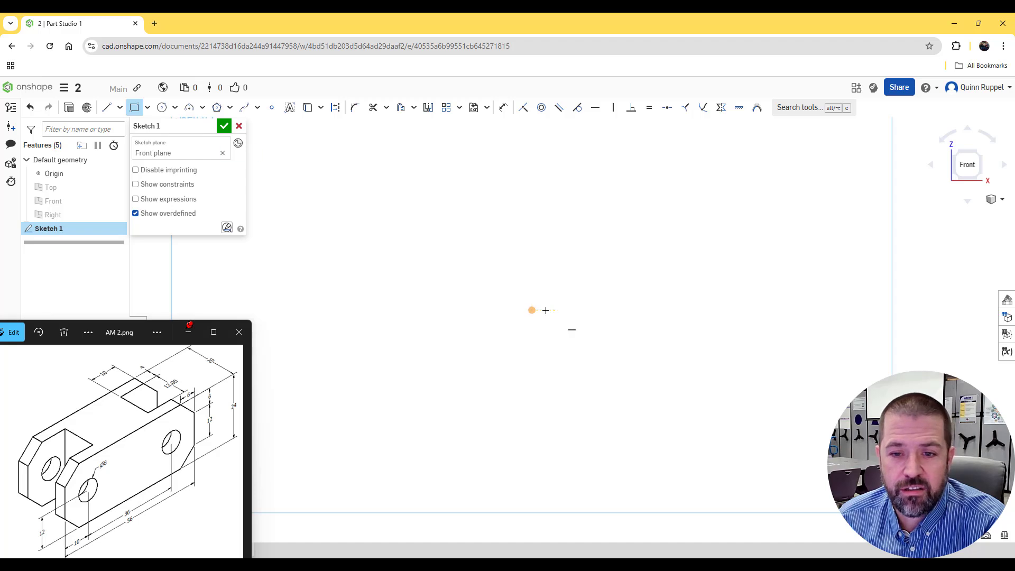
pyautogui.click(825, 155)
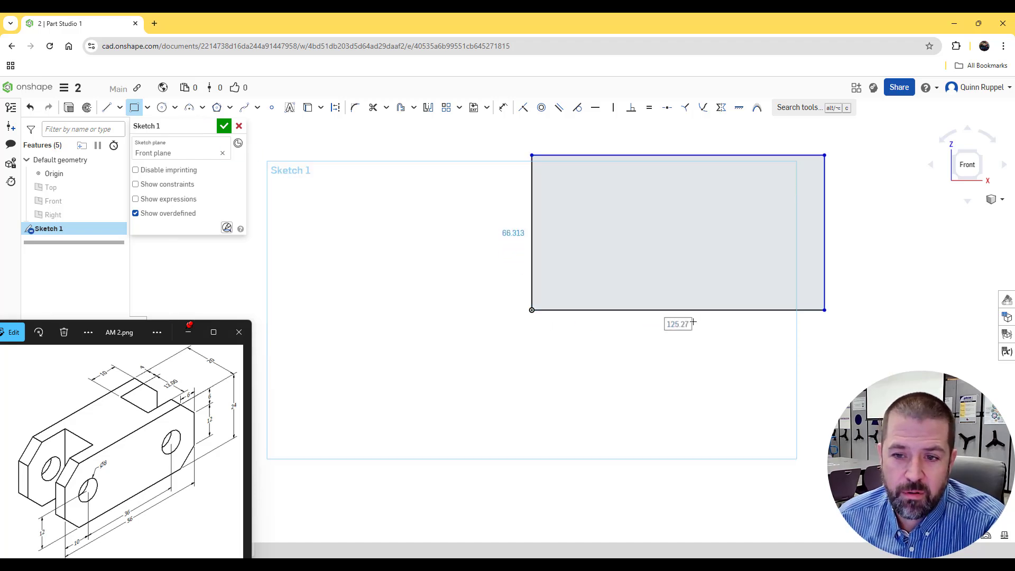
pyautogui.press('Tab')
pyautogui.press('Tab')
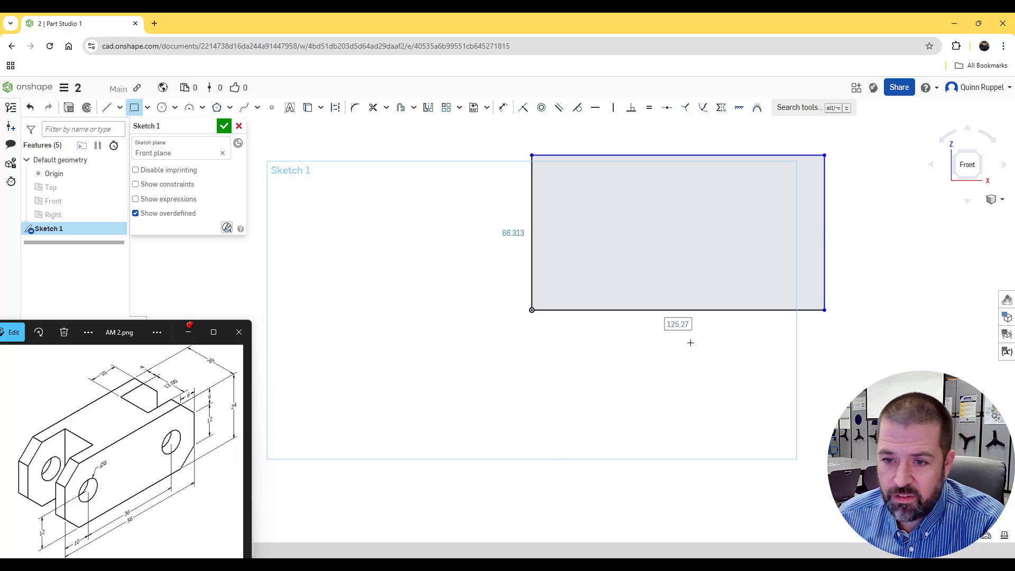
pyautogui.write('56')
pyautogui.press('Tab')
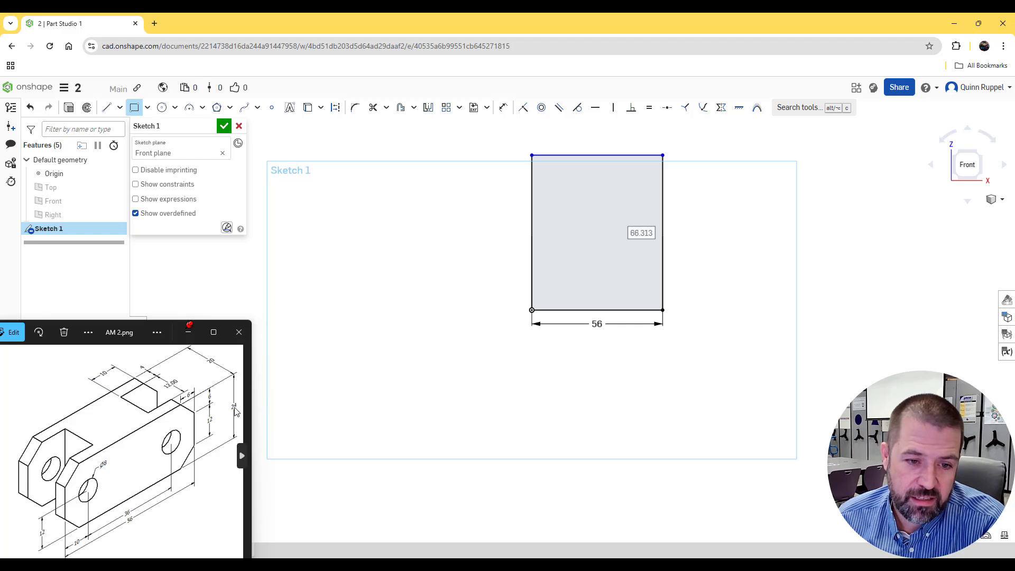
pyautogui.write('24')
pyautogui.press('Return')
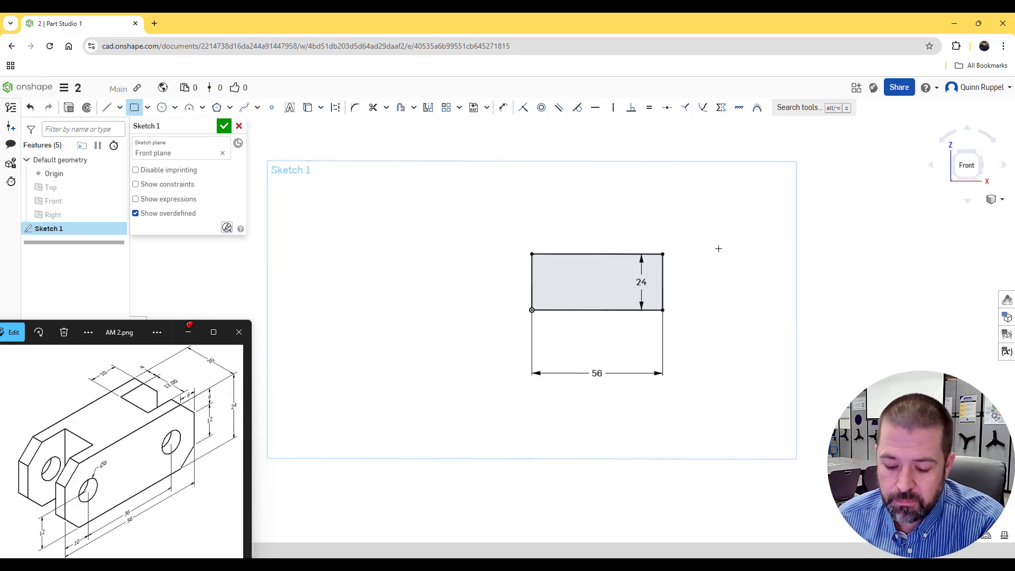
pyautogui.scroll(5, 692, 275)
pyautogui.press('Escape')
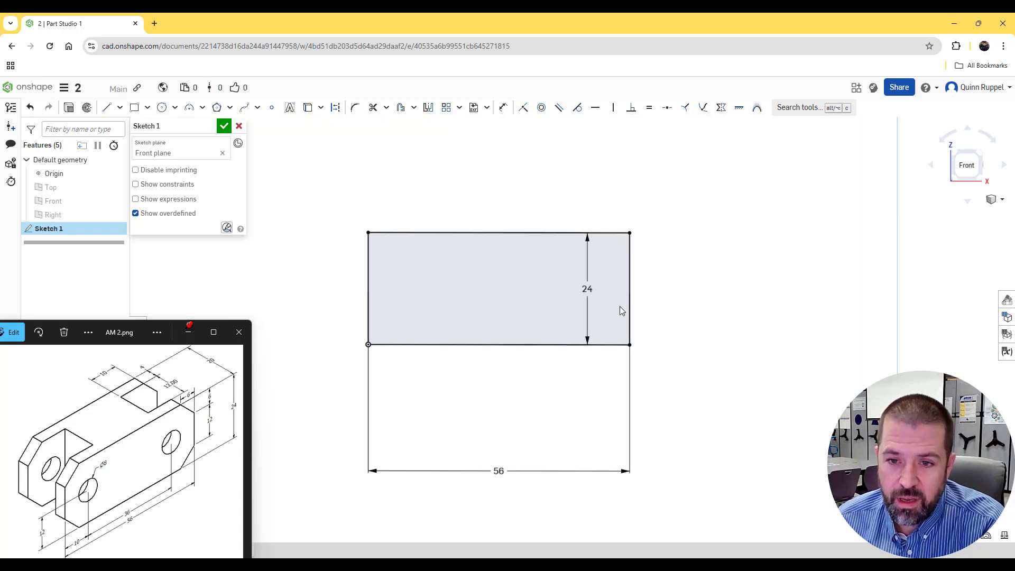
pyautogui.moveTo(587, 288); pyautogui.dragTo(708, 286)
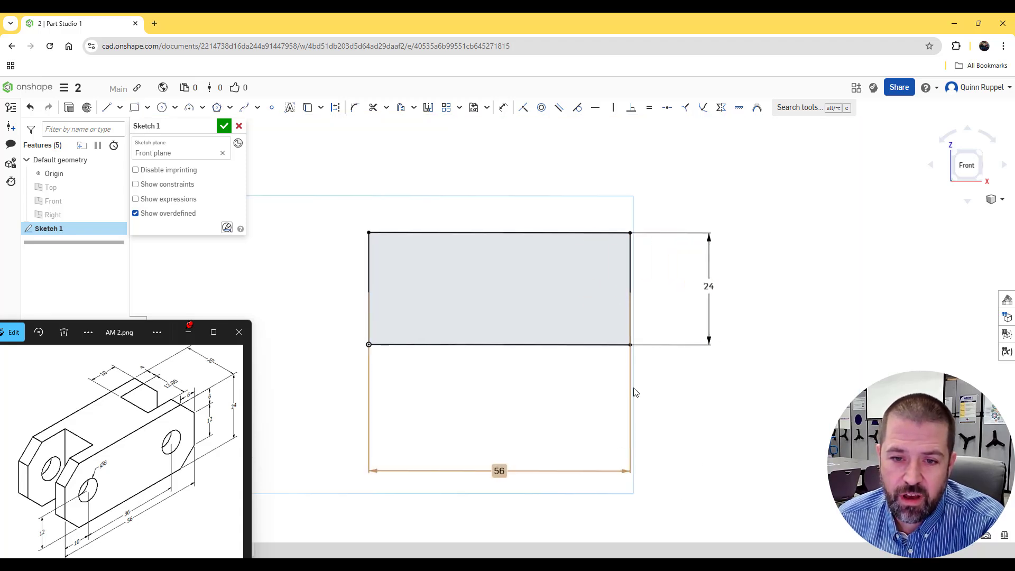
pyautogui.moveTo(524, 402); pyautogui.dragTo(585, 439, button='middle')
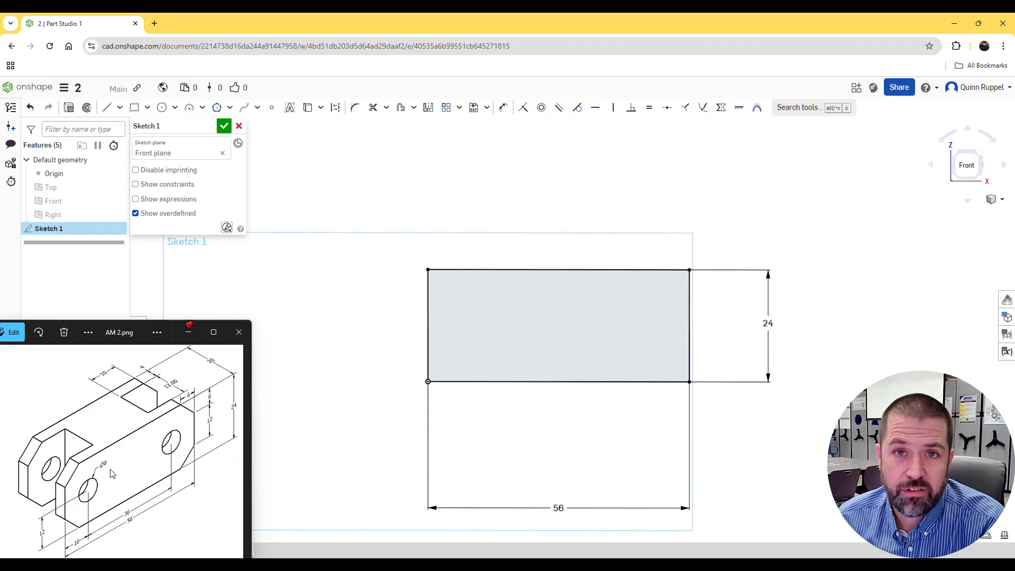
# - Sketch an 8 mm diameter circle inside the rectangle near its left edge, level with that edge's midpoint
pyautogui.click(173, 107)
pyautogui.click(199, 125)
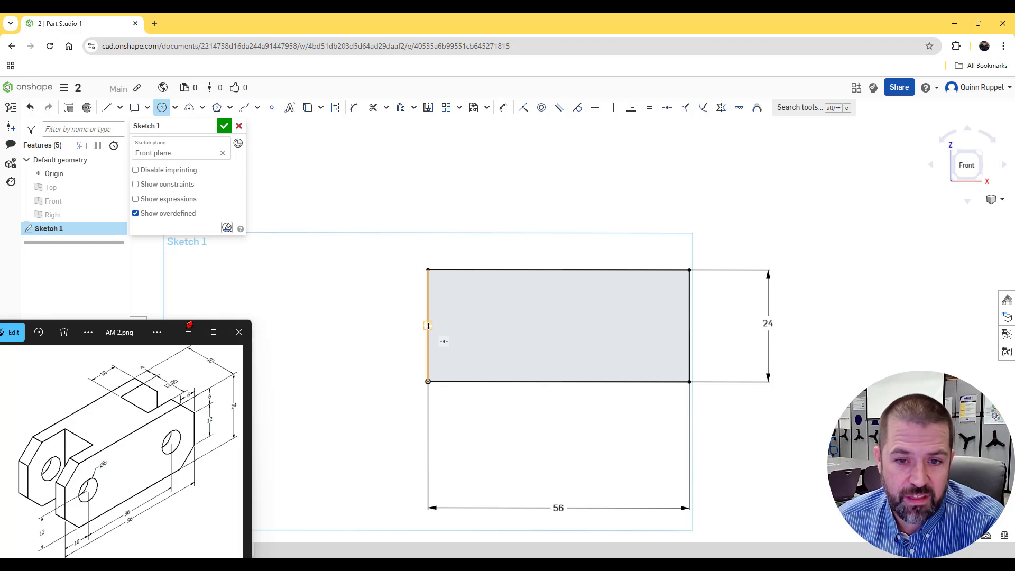
pyautogui.click(468, 325)
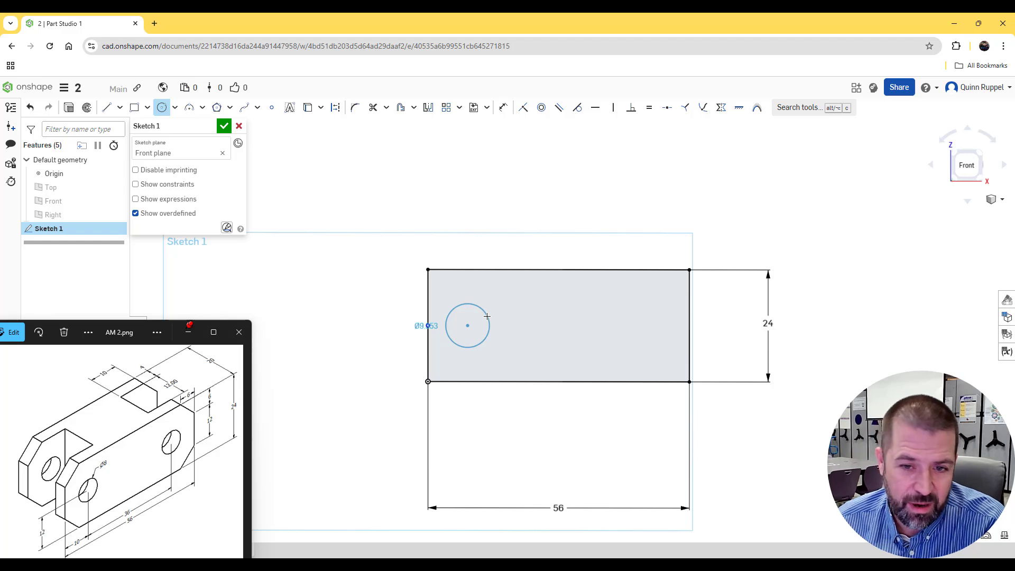
pyautogui.click(486, 316)
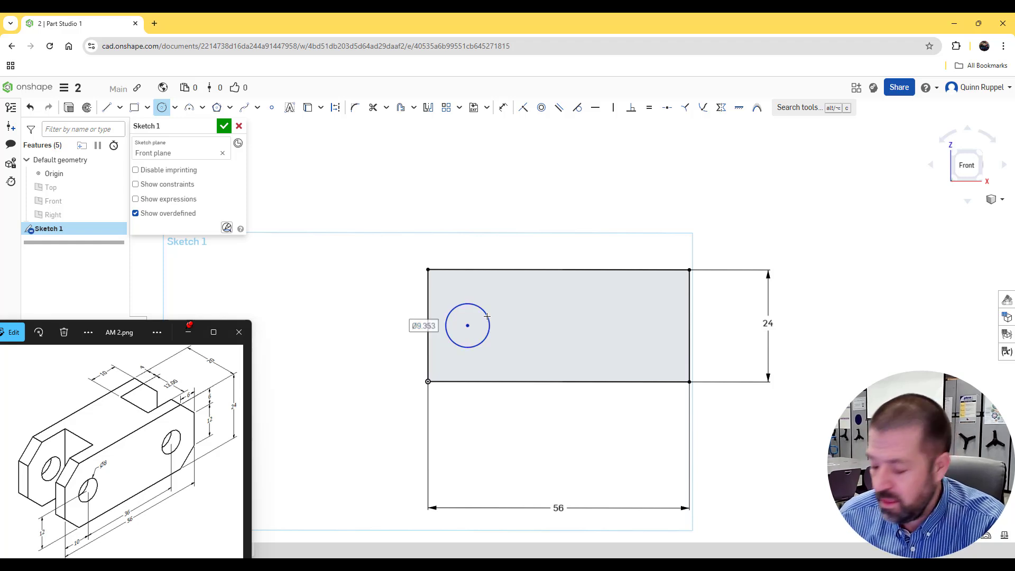
pyautogui.write('8')
pyautogui.press('Return')
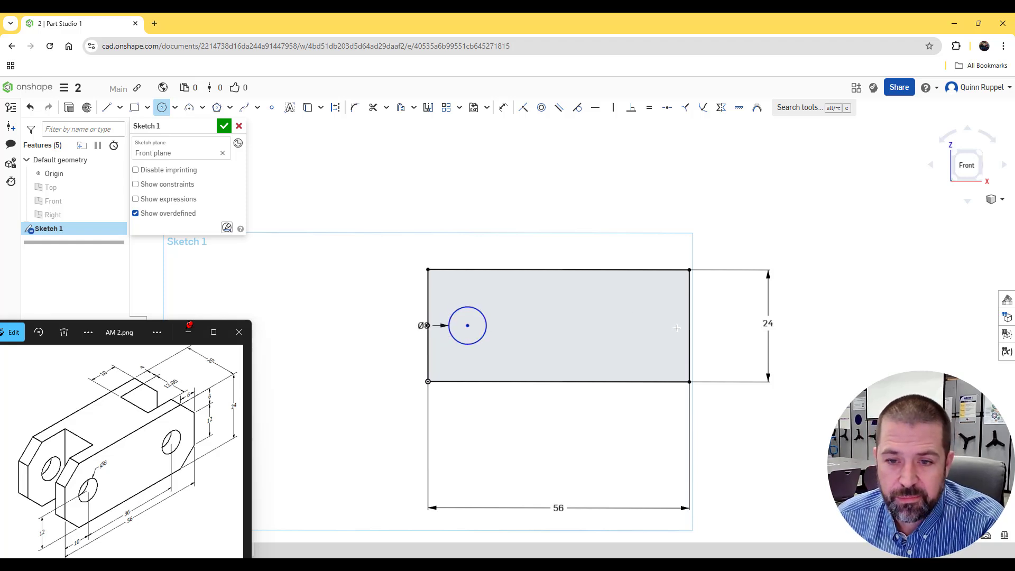
# - Sketch a second 8 mm diameter circle near the rectangle's right edge, level with that edge's midpoint
pyautogui.click(648, 326)
pyautogui.click(648, 310)
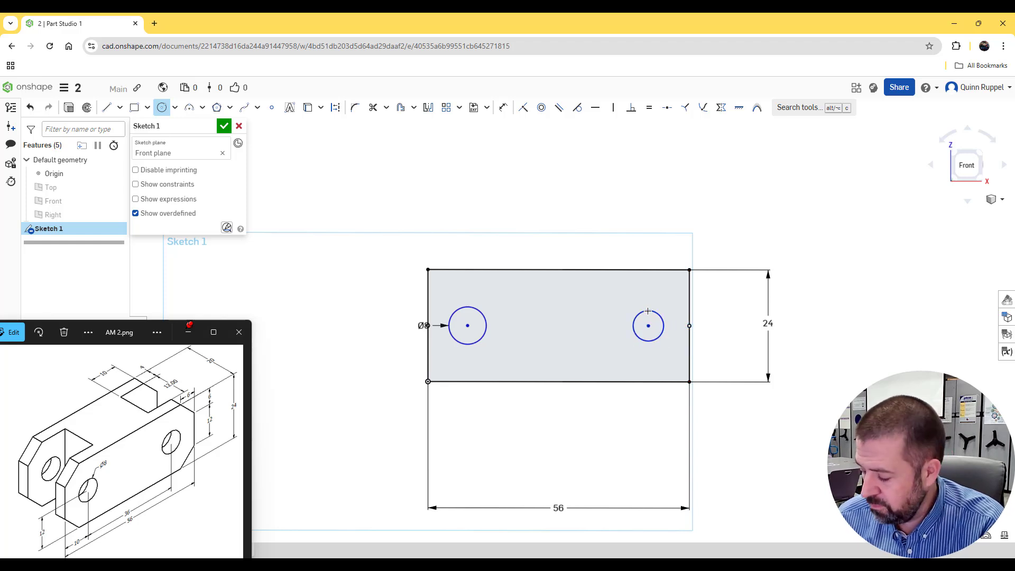
pyautogui.write('8')
pyautogui.press('Return')
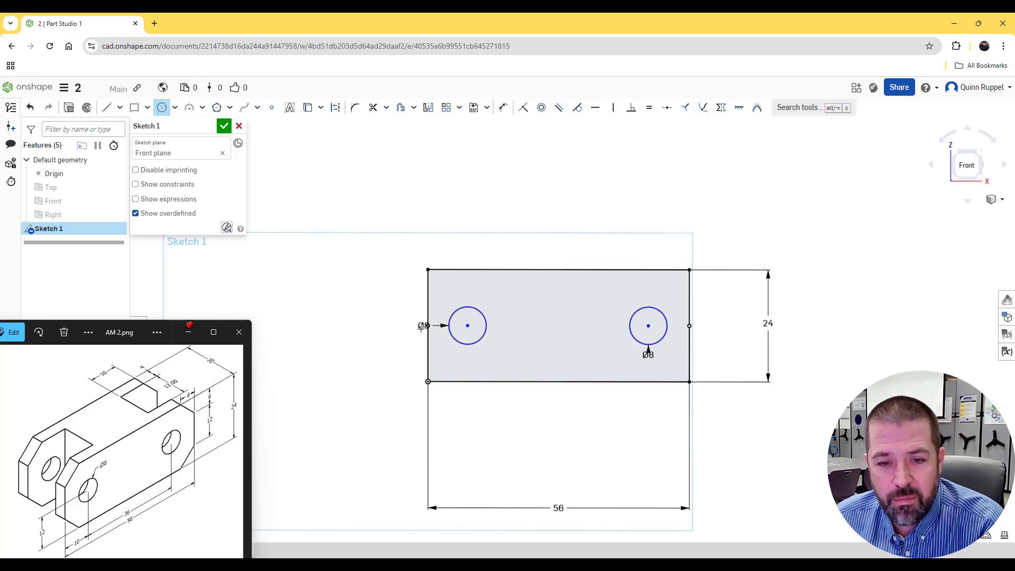
# - Add reference dimensions for the height of both circle centers above the rectangle's bottom edge
pyautogui.click(503, 108)
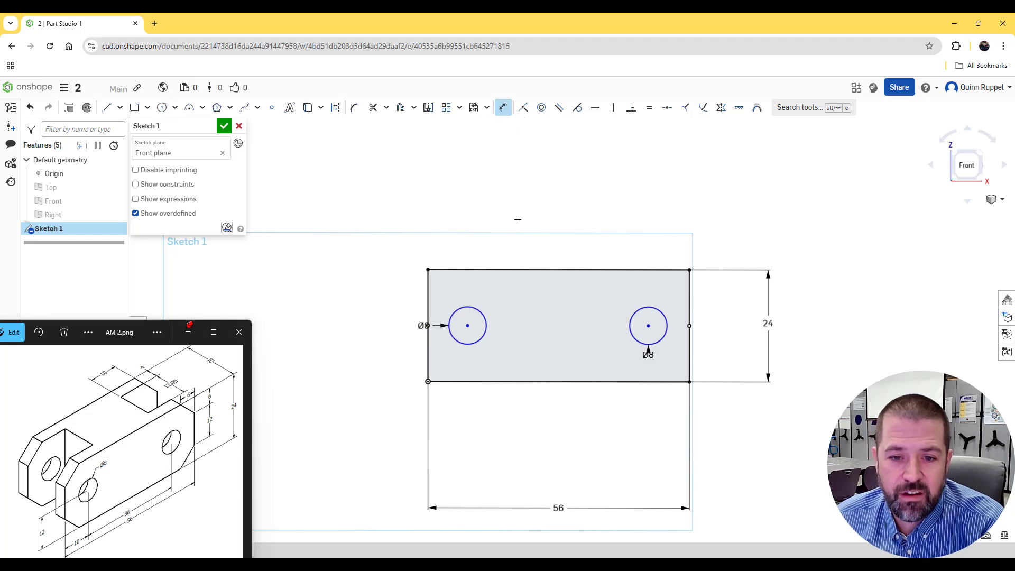
pyautogui.click(471, 382)
pyautogui.click(467, 325)
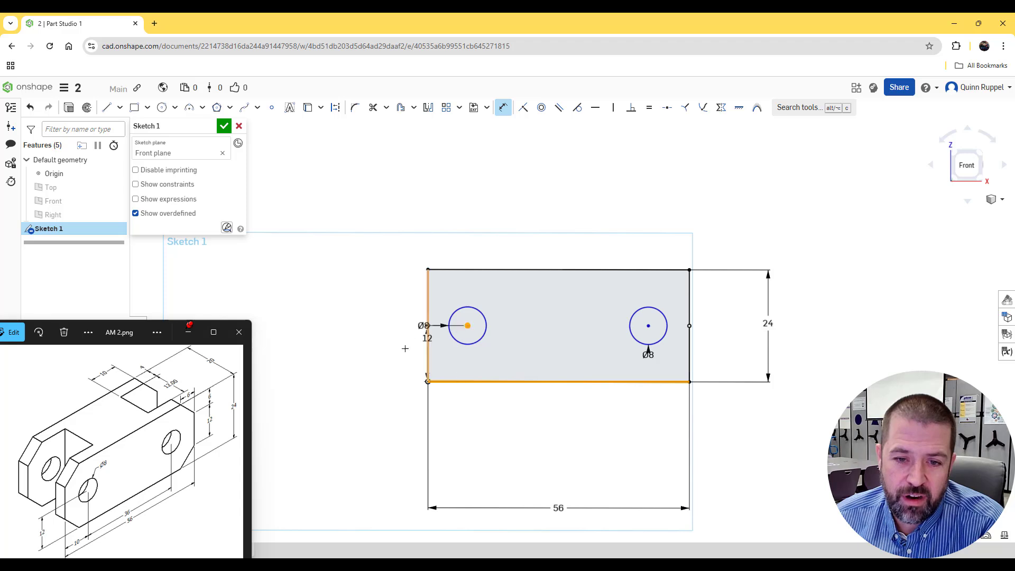
pyautogui.click(376, 348)
pyautogui.press('Return')
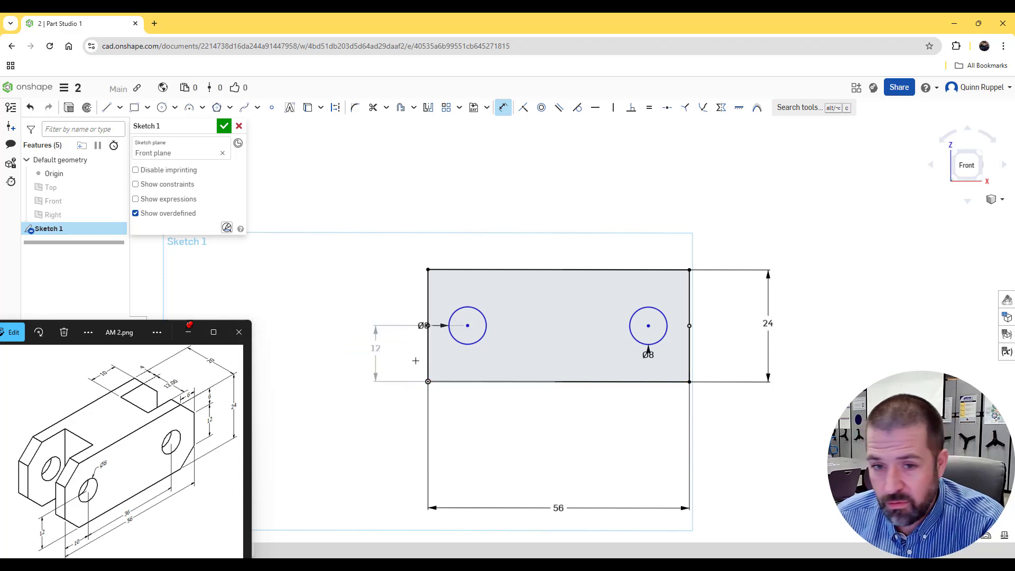
pyautogui.click(635, 374)
pyautogui.click(647, 325)
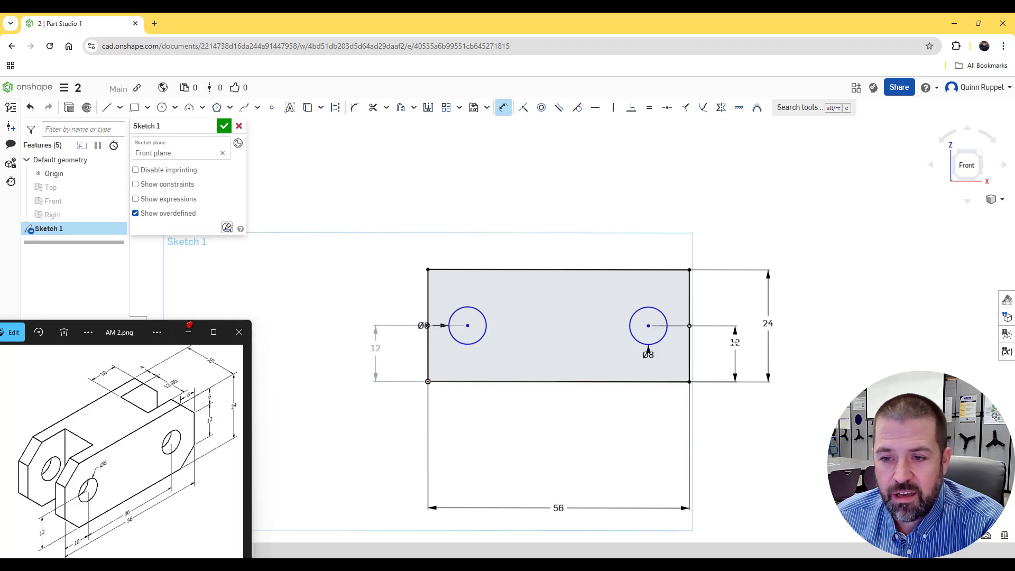
pyautogui.click(735, 343)
pyautogui.press('Return')
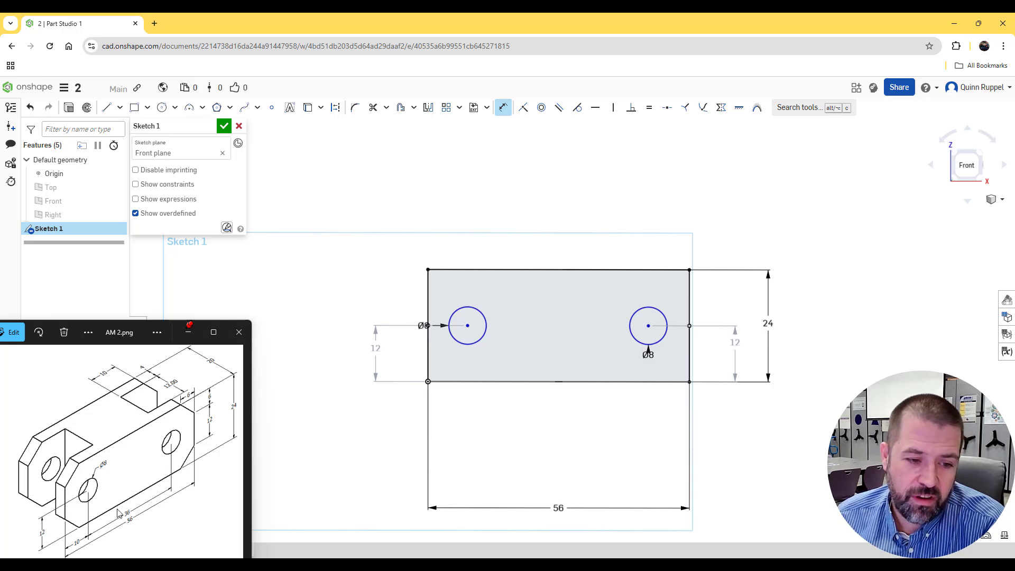
# - Dimension the left circle's center 10 mm from the rectangle's left edge
pyautogui.click(427, 338)
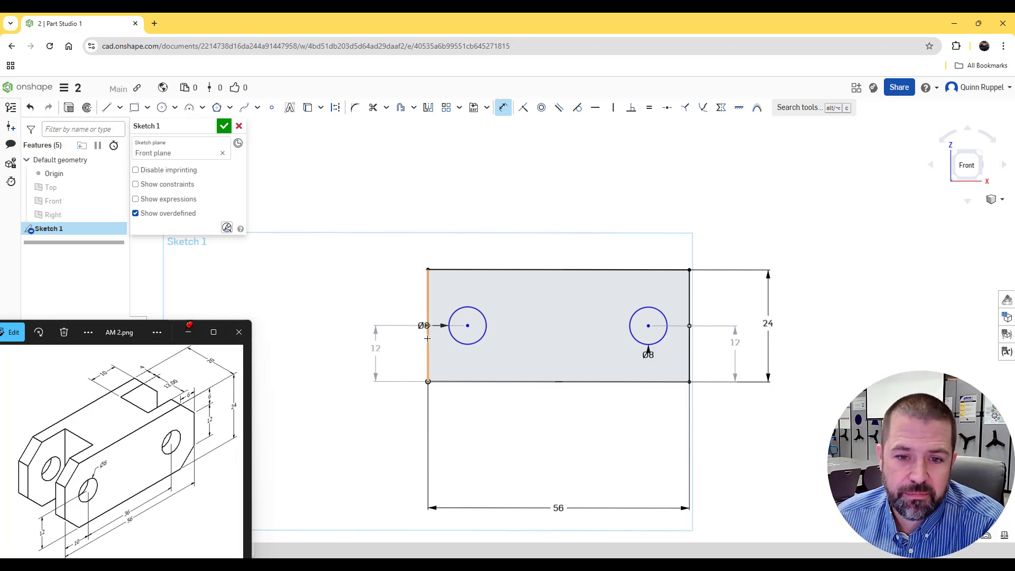
pyautogui.click(467, 326)
pyautogui.click(452, 410)
pyautogui.press('Return')
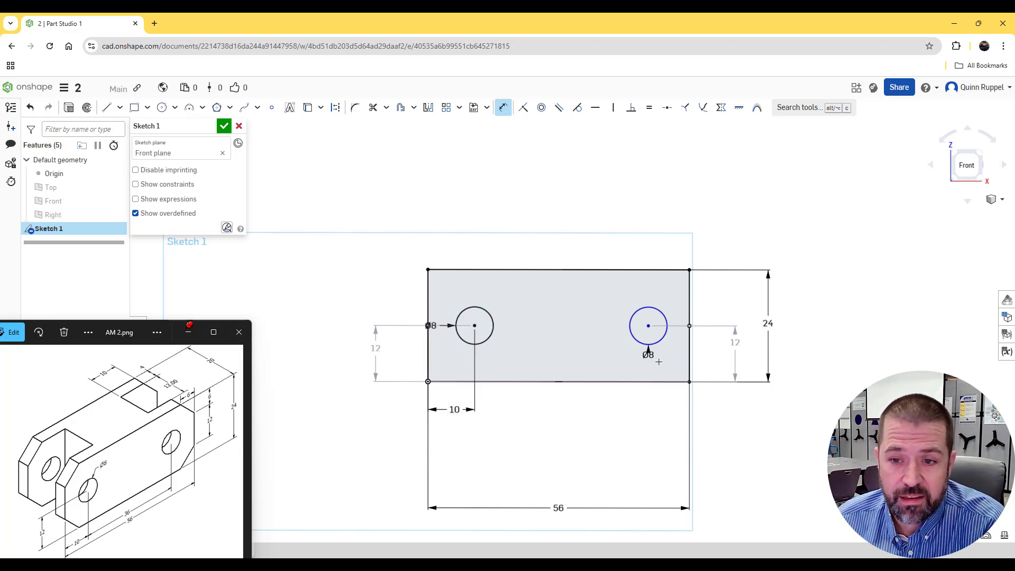
# - Dimension the right circle's center 10 mm from the rectangle's right edge
pyautogui.click(688, 342)
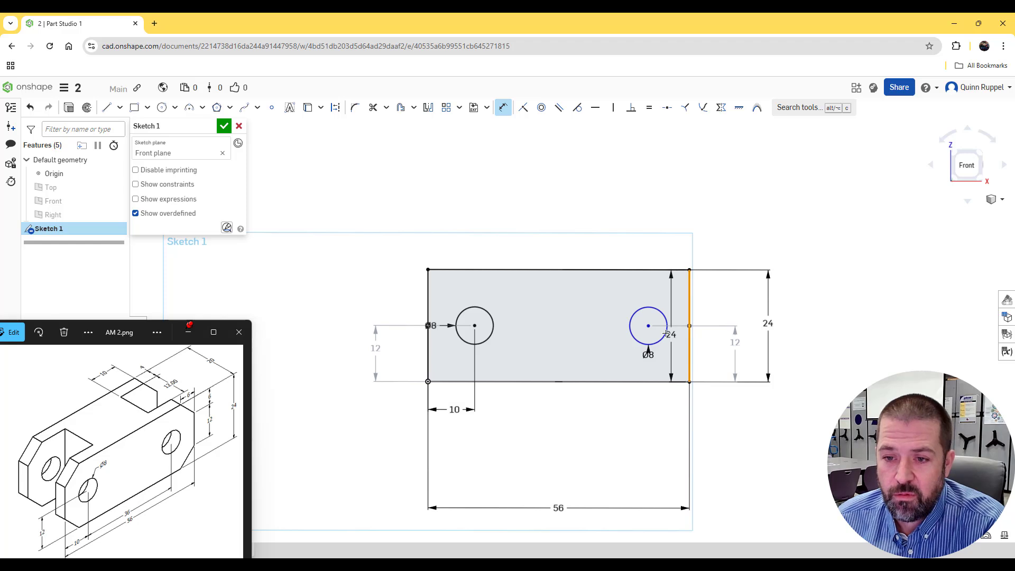
pyautogui.click(649, 326)
pyautogui.click(664, 407)
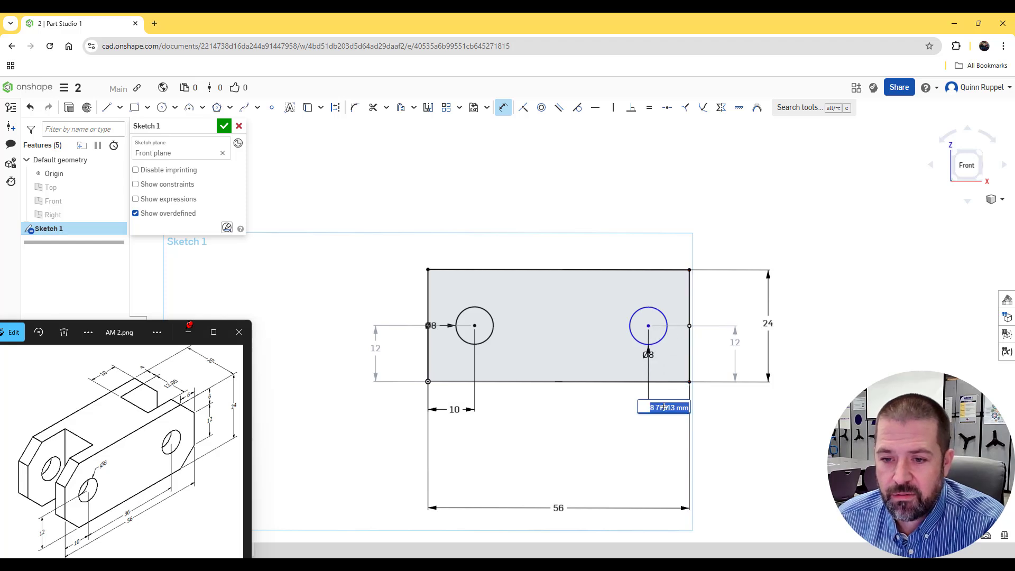
pyautogui.write('10')
pyautogui.press('Return')
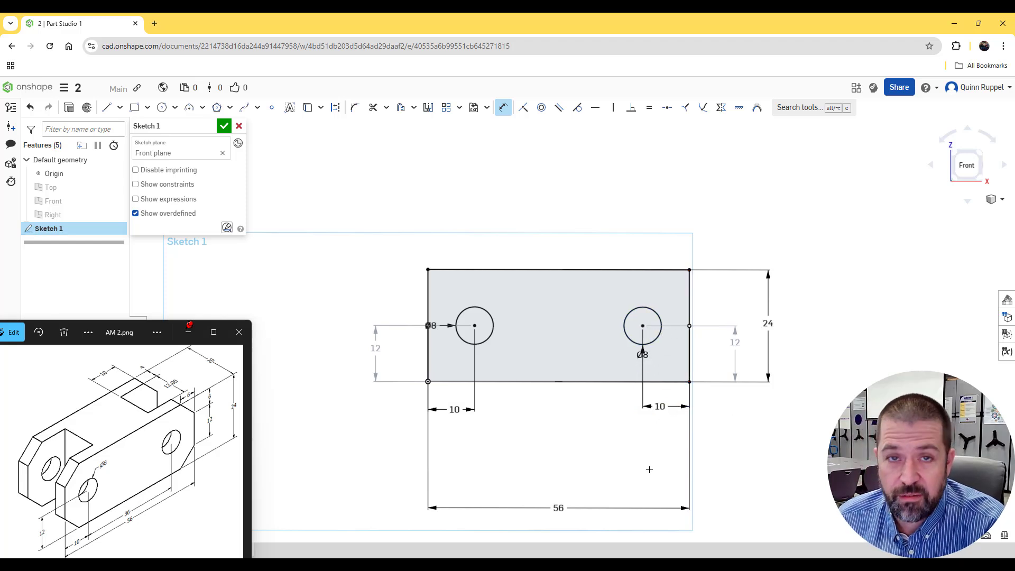
pyautogui.moveTo(478, 388); pyautogui.dragTo(482, 389, button='middle')
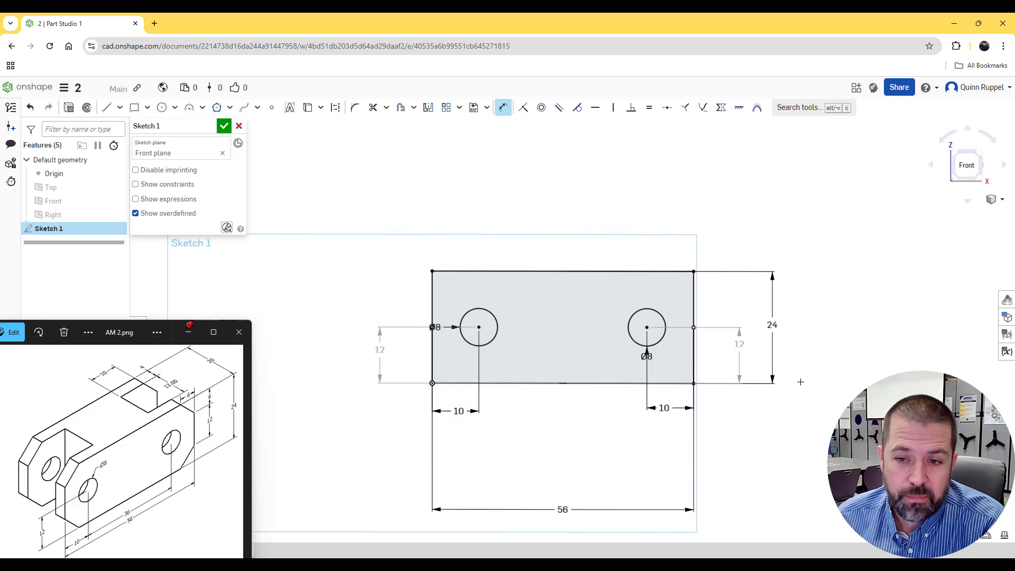
# - Finish the sketch and extrude the rectangular profile, leaving out both circles, as a new solid with a blind depth of 20 mm
pyautogui.click(223, 125)
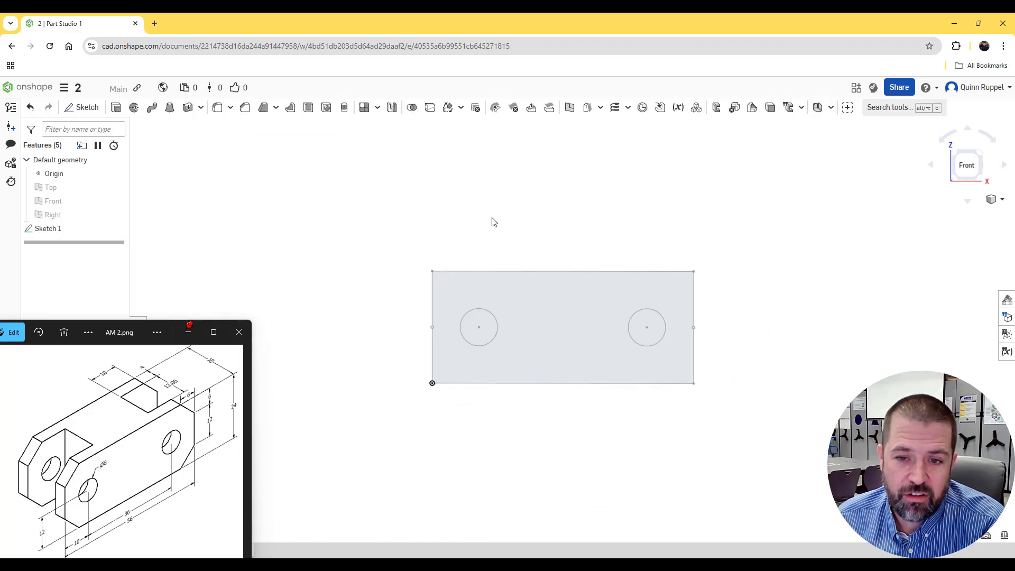
pyautogui.click(991, 200)
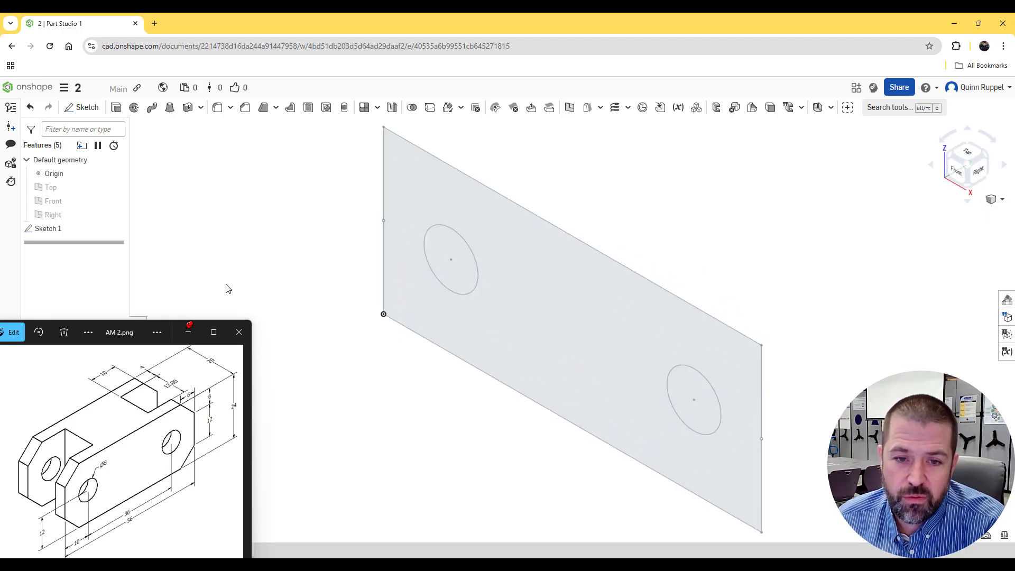
pyautogui.click(117, 110)
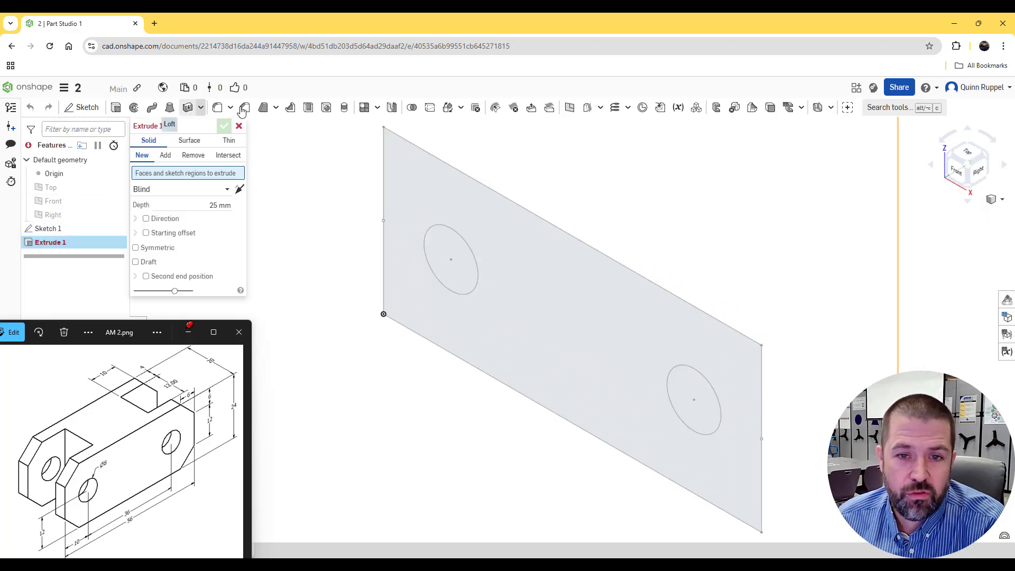
pyautogui.click(419, 167)
pyautogui.moveTo(311, 327); pyautogui.dragTo(411, 319, button='middle')
pyautogui.scroll(-3, 446, 291)
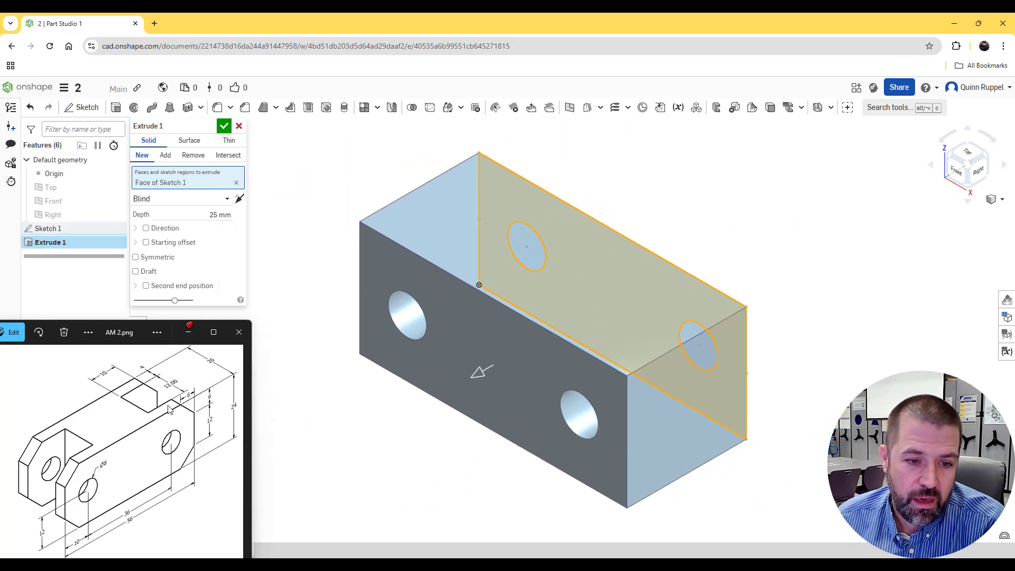
pyautogui.click(222, 213)
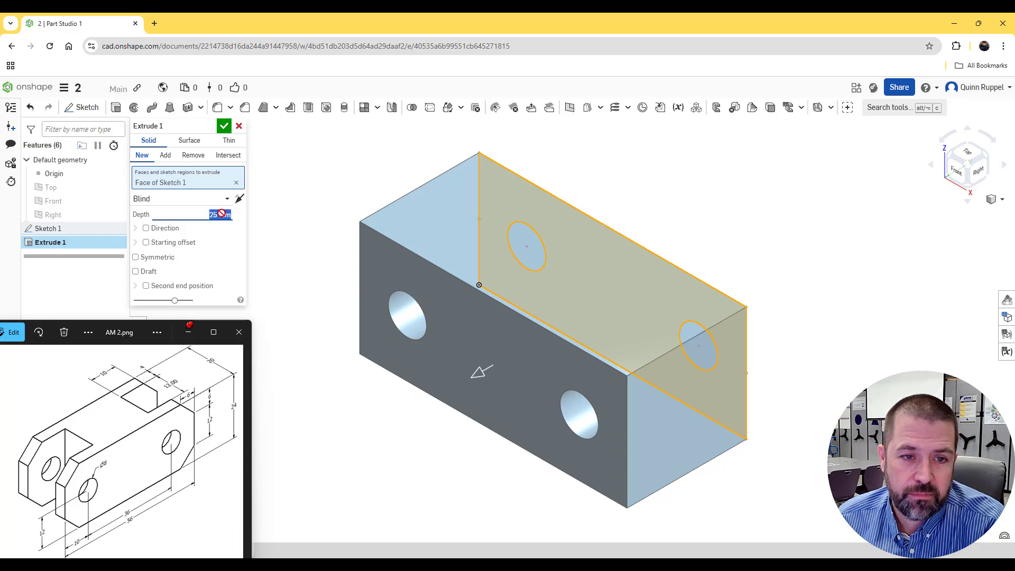
pyautogui.write('20')
pyautogui.press('Return')
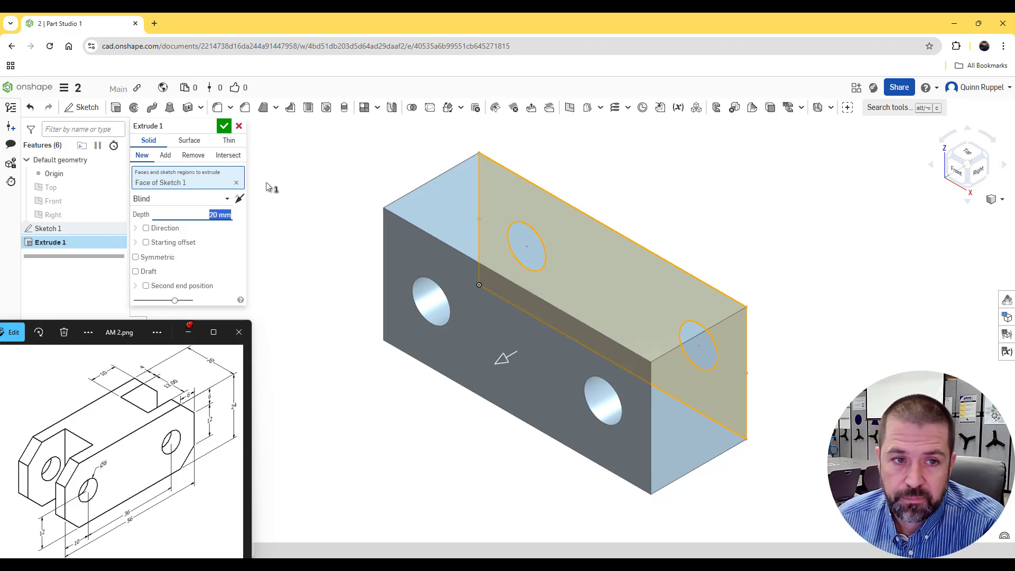
pyautogui.click(224, 126)
pyautogui.moveTo(516, 406); pyautogui.dragTo(493, 379, button='middle')
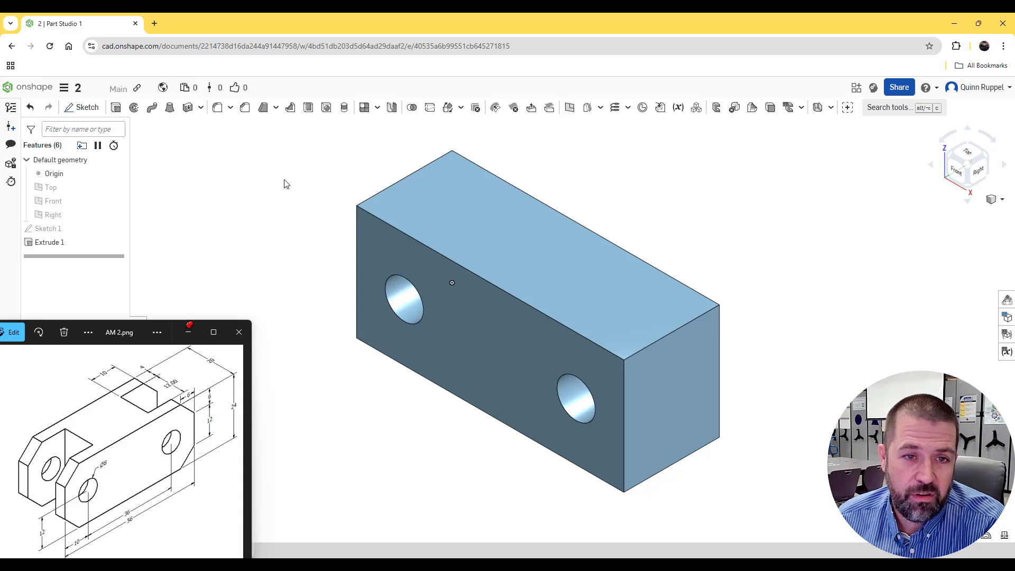
# - Start a chamfer with offset measurement and the equal distance type, and set its distance to 6 mm
pyautogui.click(245, 109)
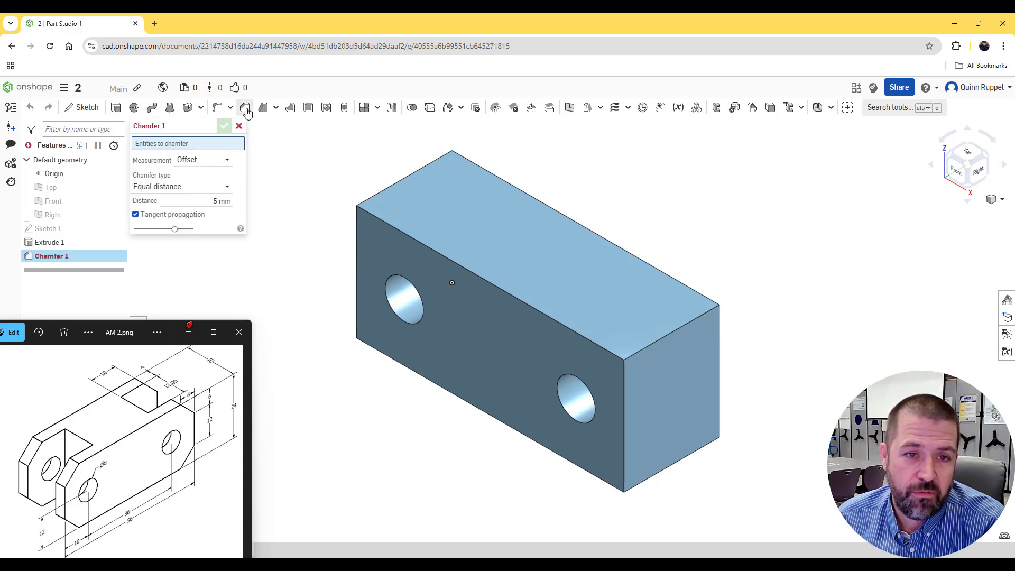
pyautogui.click(221, 188)
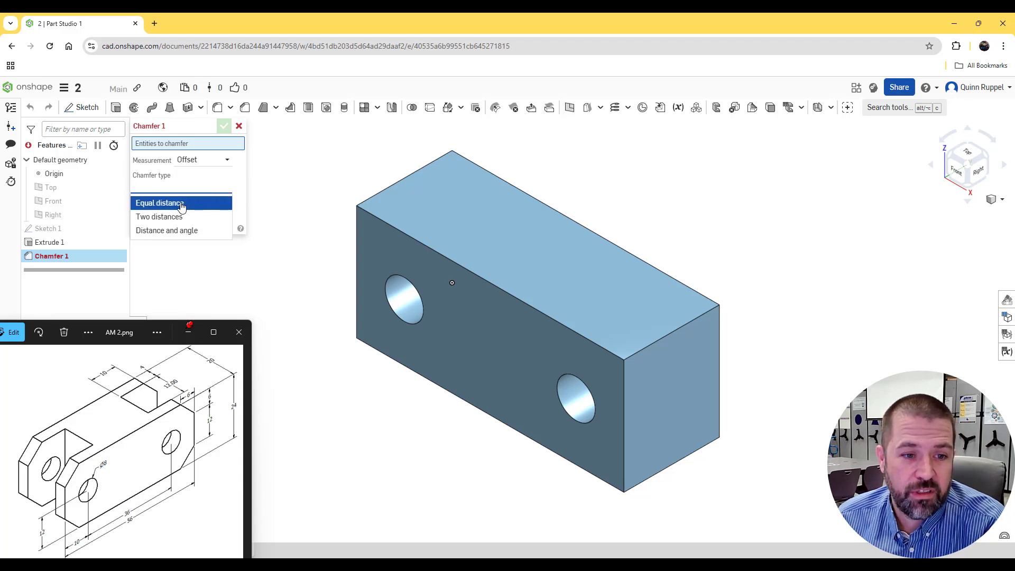
pyautogui.click(159, 217)
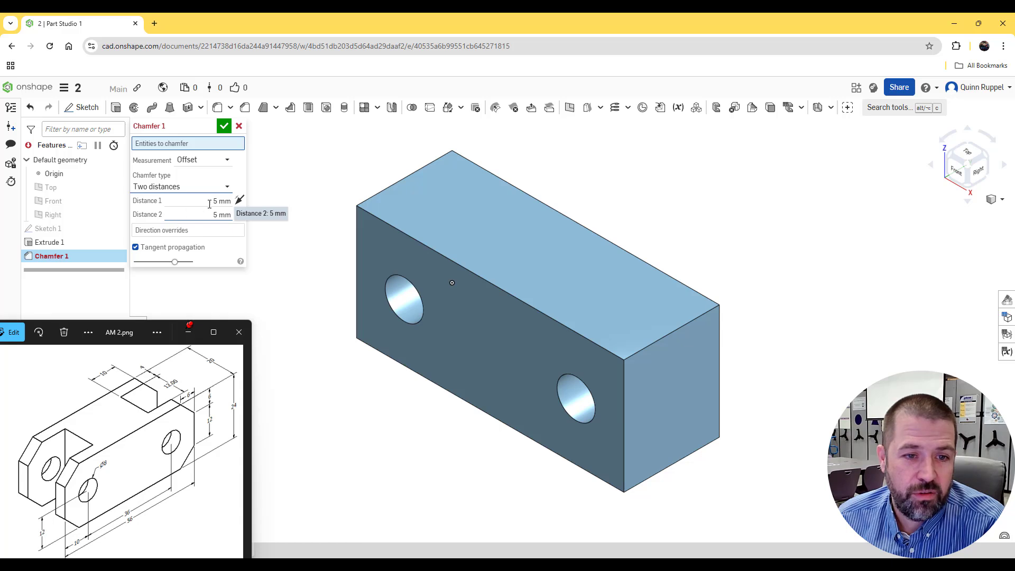
pyautogui.click(193, 188)
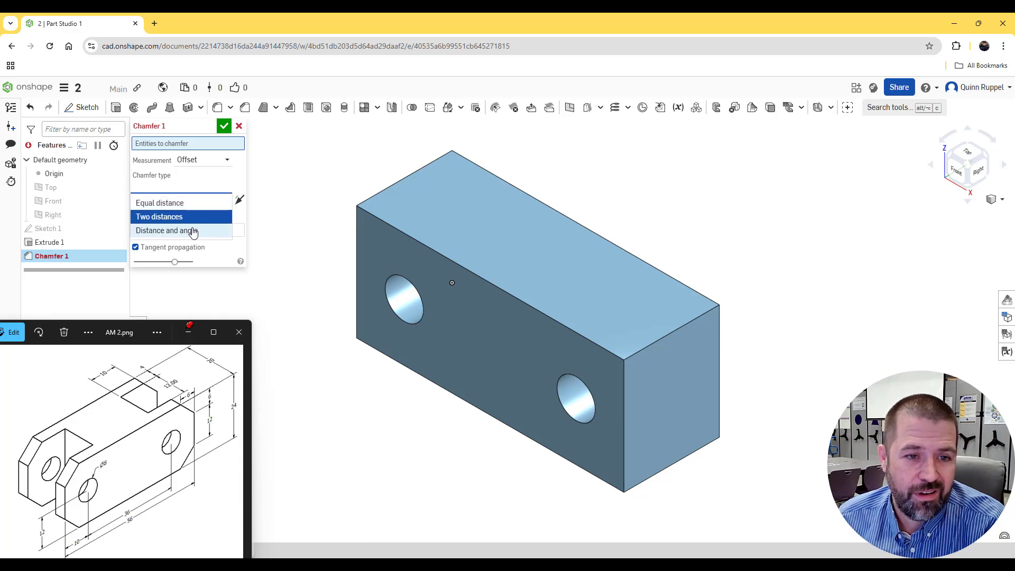
pyautogui.click(191, 230)
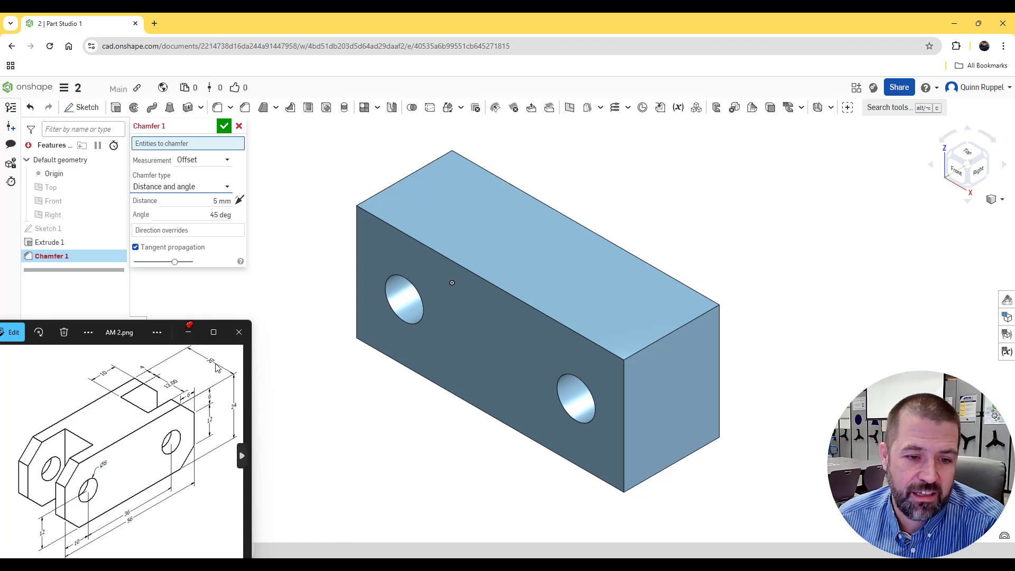
pyautogui.click(227, 187)
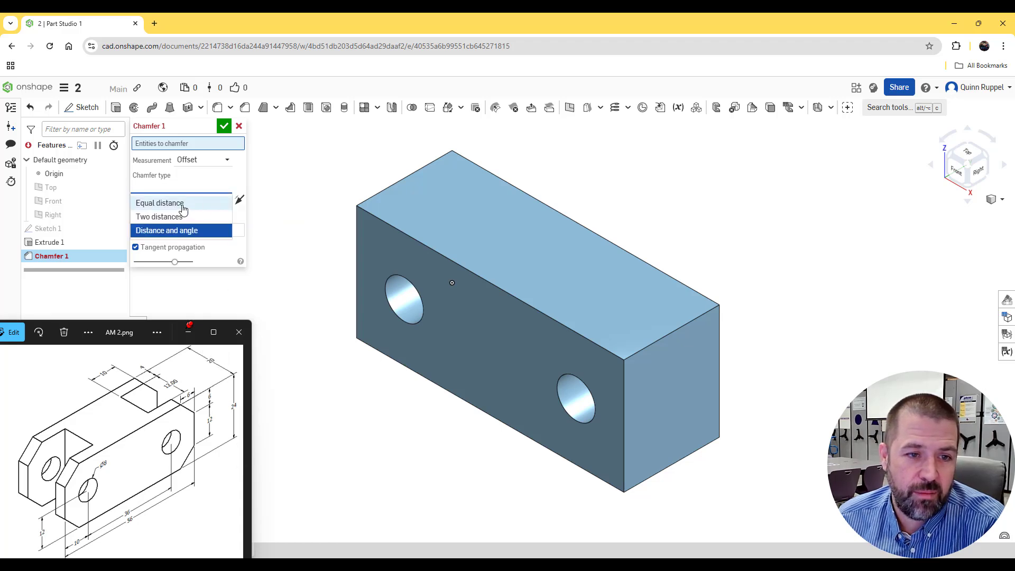
pyautogui.click(182, 206)
pyautogui.click(223, 201)
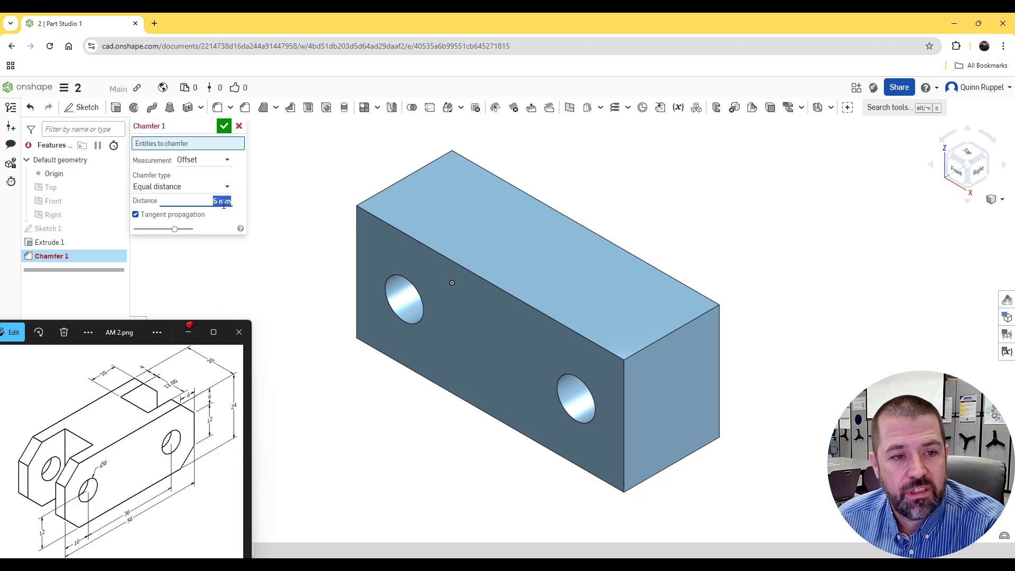
pyautogui.write('6')
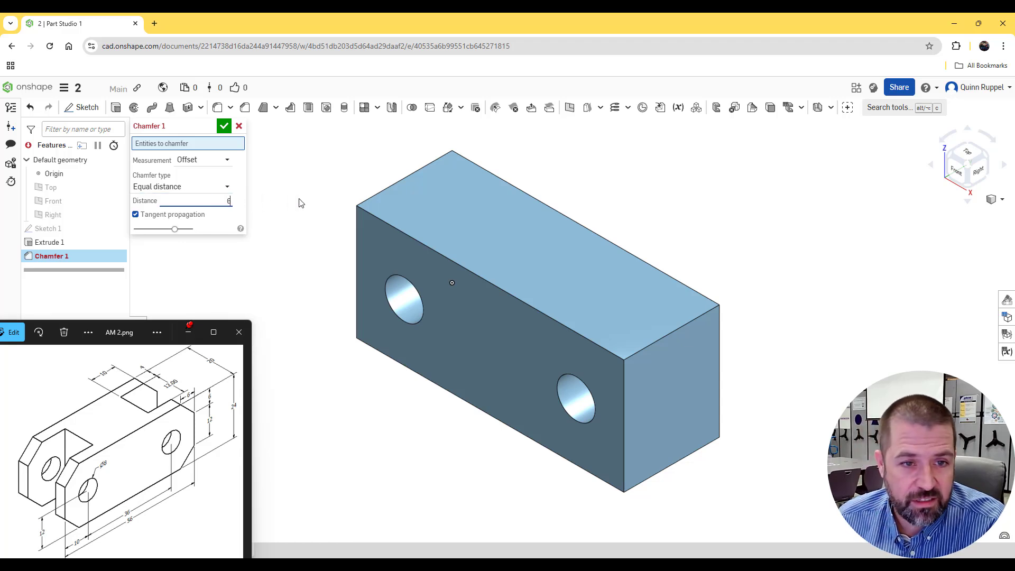
# - Apply the chamfer to the block's four end edges that run across its thickness, two upper and two lower
pyautogui.click(375, 194)
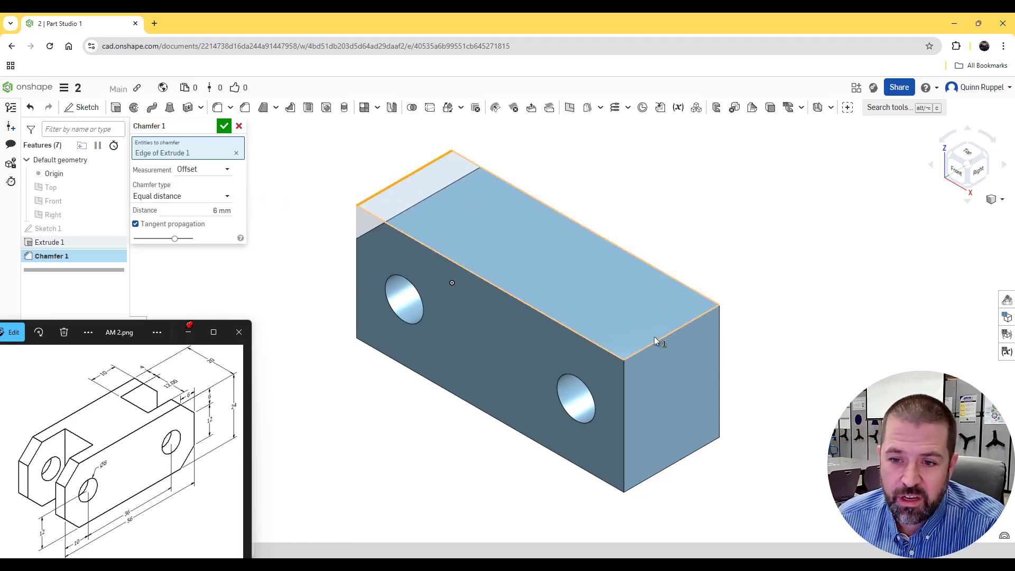
pyautogui.click(642, 346)
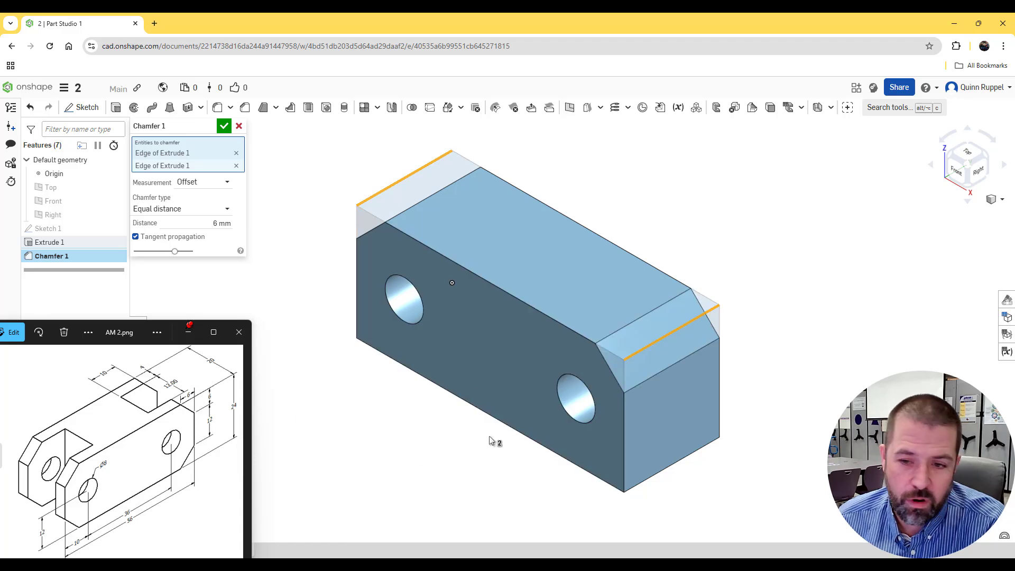
pyautogui.click(639, 484)
pyautogui.moveTo(757, 453); pyautogui.dragTo(825, 412, button='right')
pyautogui.click(331, 347)
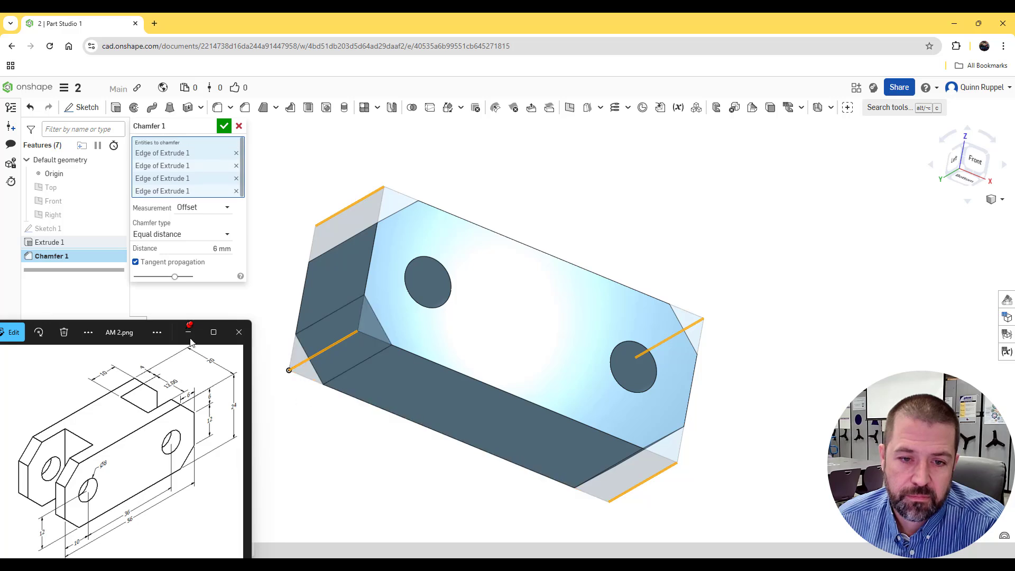
pyautogui.click(223, 125)
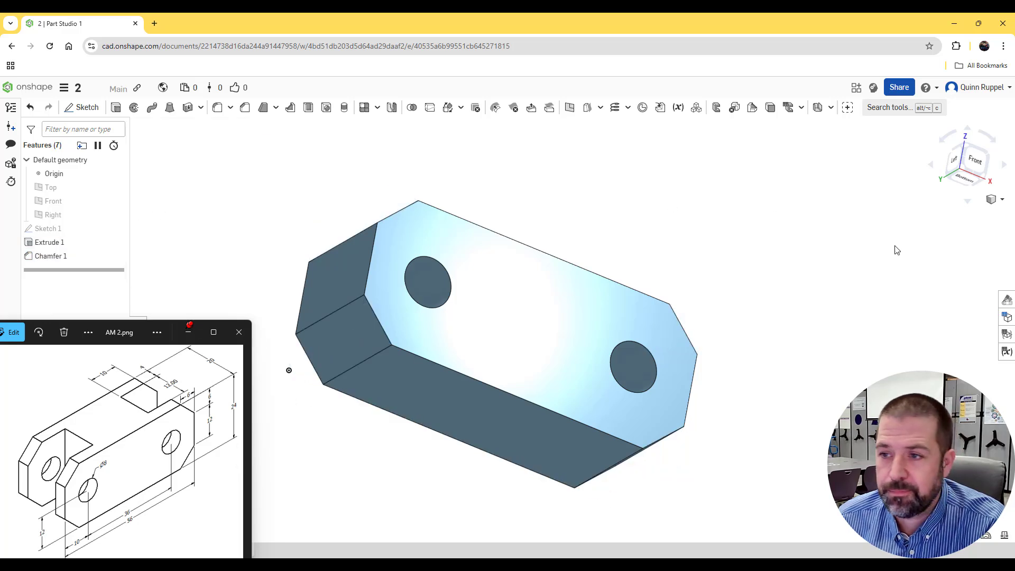
# - Start a new sketch on the block's top face, viewed from straight above
pyautogui.moveTo(897, 250); pyautogui.dragTo(842, 284, button='right')
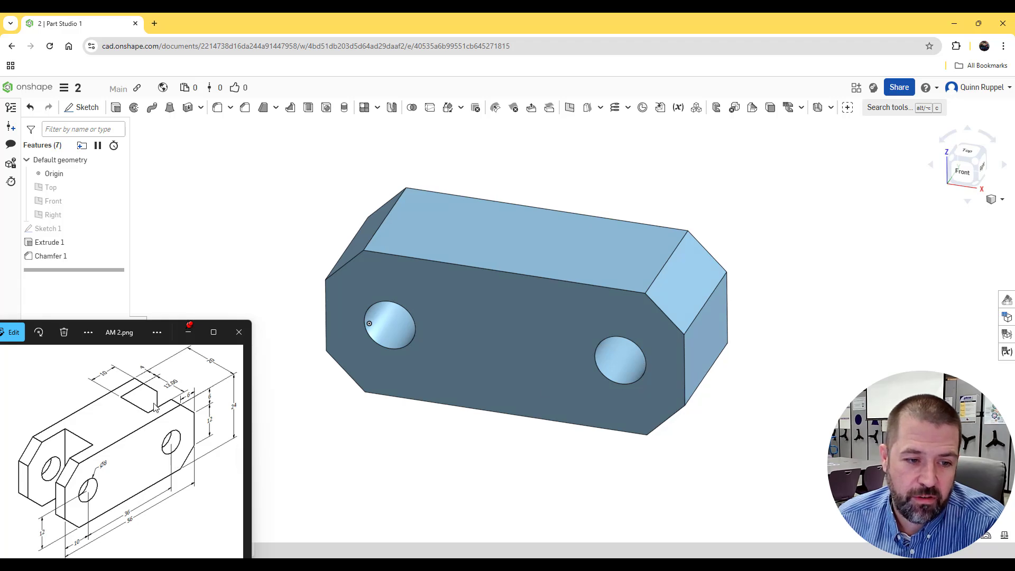
pyautogui.click(50, 242)
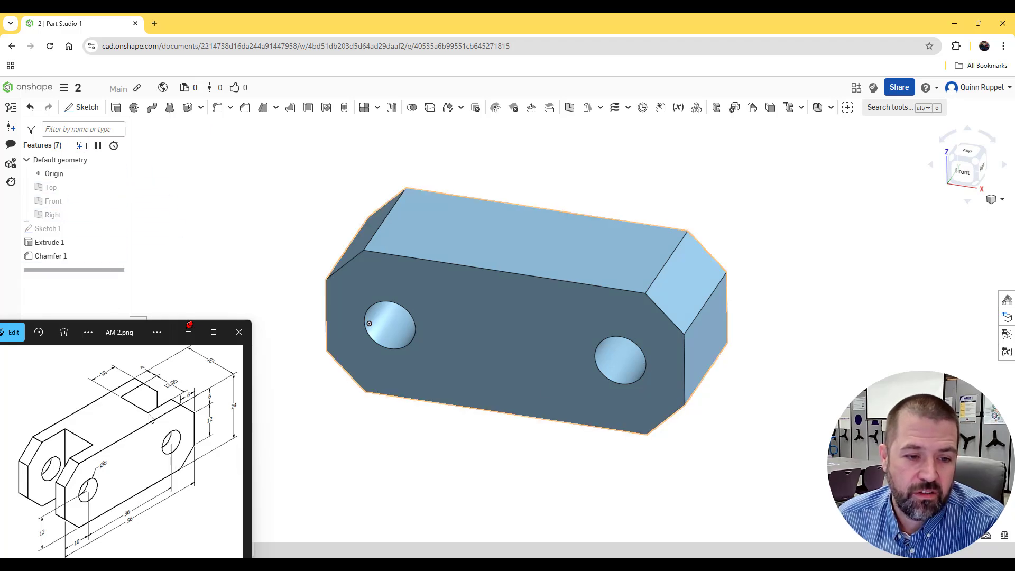
pyautogui.click(81, 108)
pyautogui.click(503, 240)
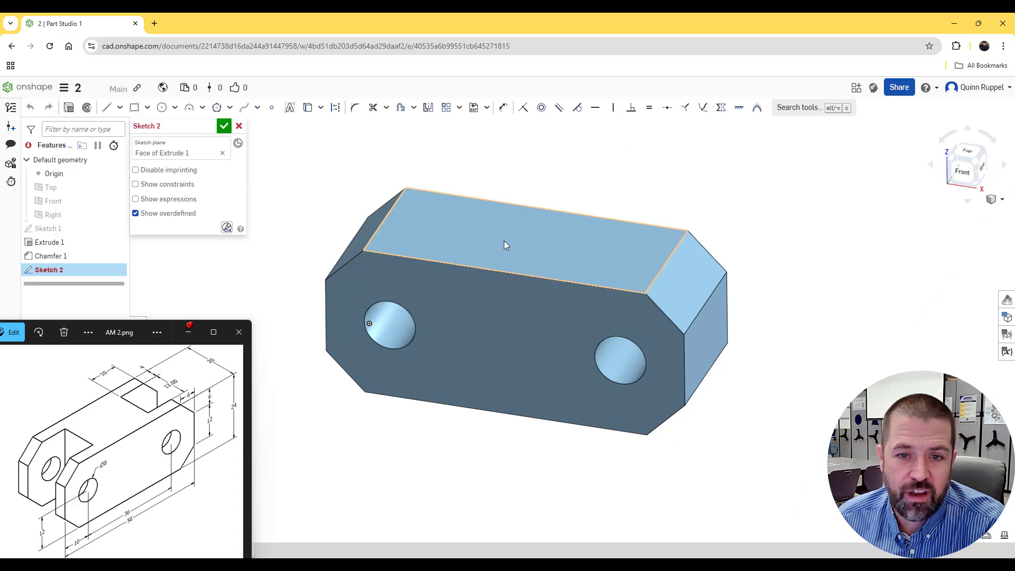
pyautogui.click(974, 154)
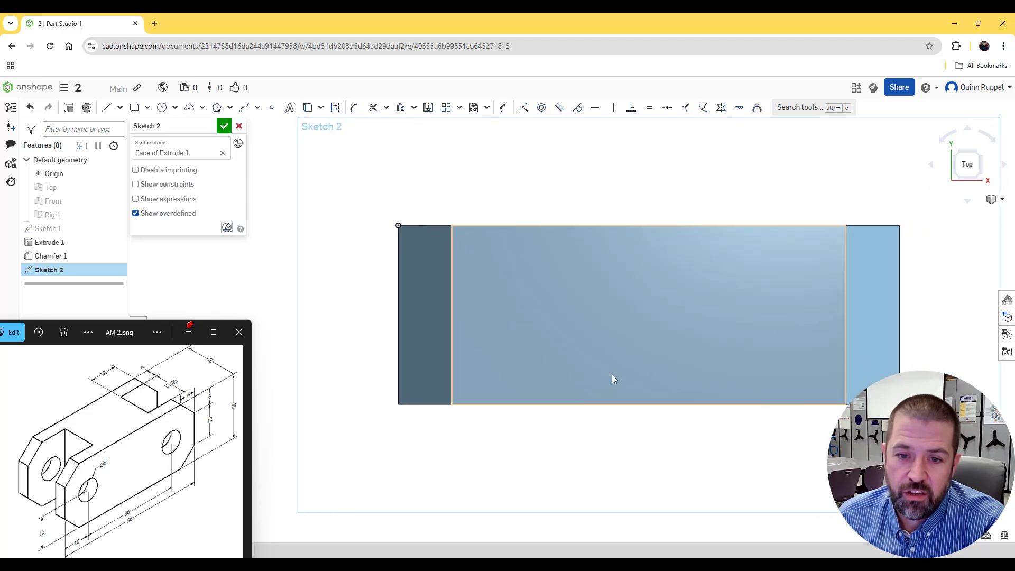
# - Sketch two corner rectangles overhanging the block's ends, about 21 by 8.7 mm at the left and about 23.9 by 7.6 mm at the right
pyautogui.click(134, 108)
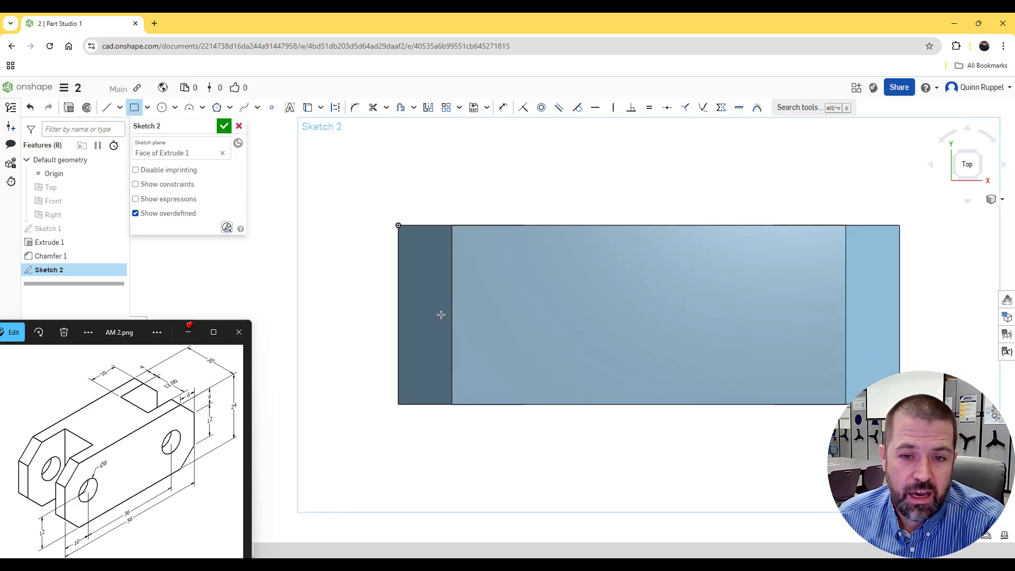
pyautogui.click(507, 275)
pyautogui.click(319, 353)
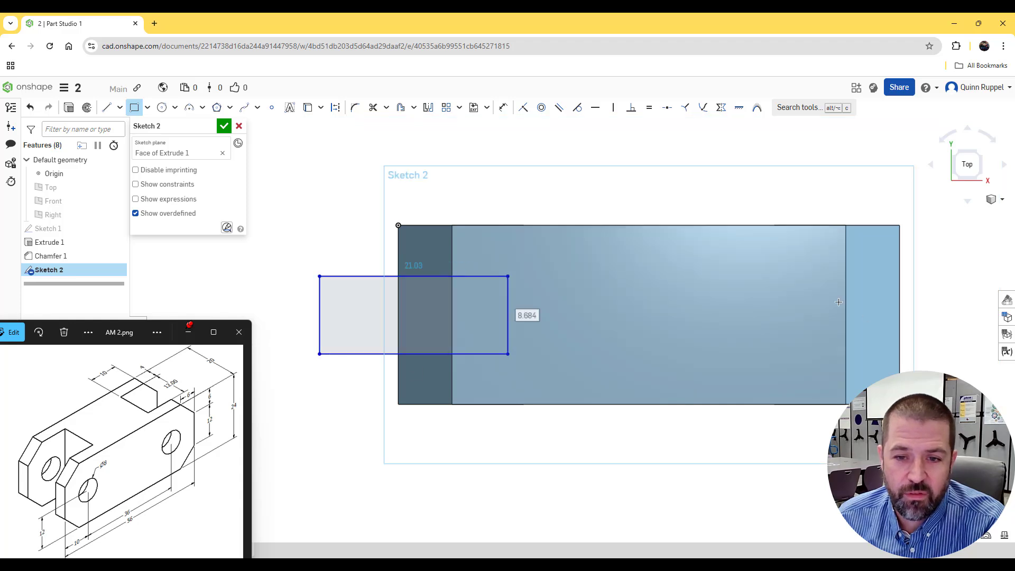
pyautogui.click(771, 285)
pyautogui.click(986, 352)
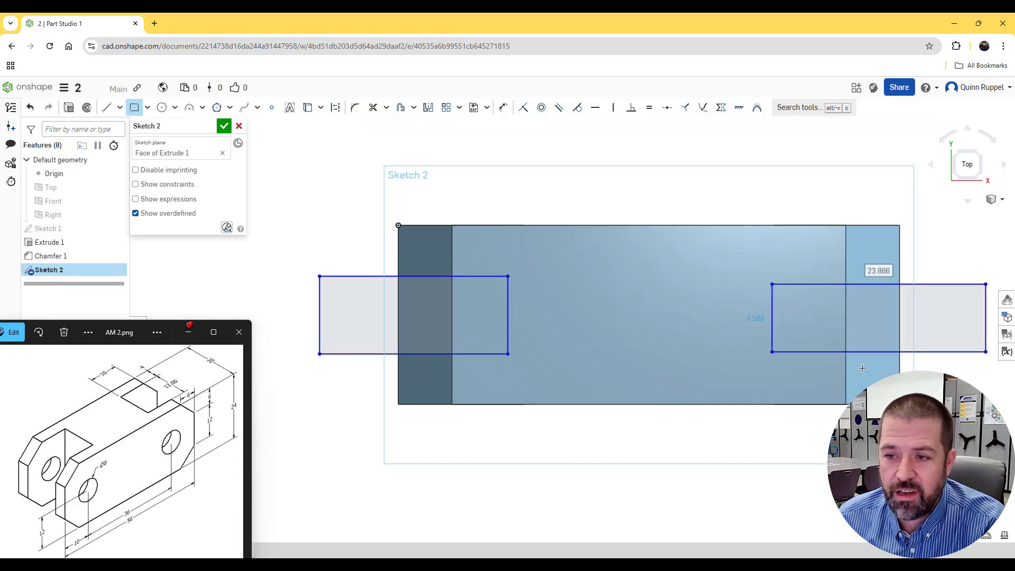
pyautogui.moveTo(862, 368); pyautogui.dragTo(792, 355, button='middle')
pyautogui.moveTo(810, 309); pyautogui.dragTo(846, 280, button='middle')
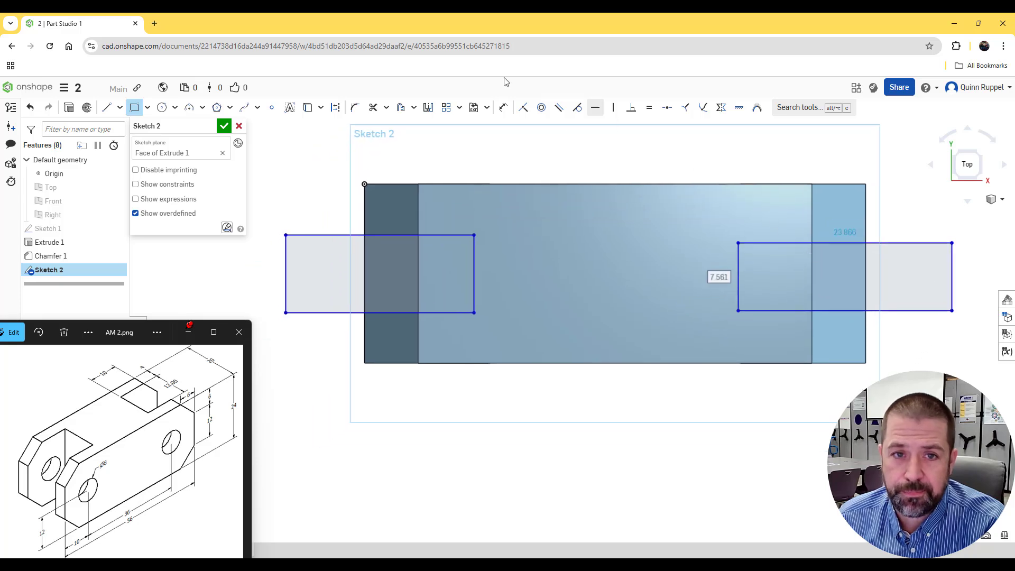
# - Dimension the left rectangle's upper edge 4 mm from the top face's upper edge
pyautogui.click(503, 107)
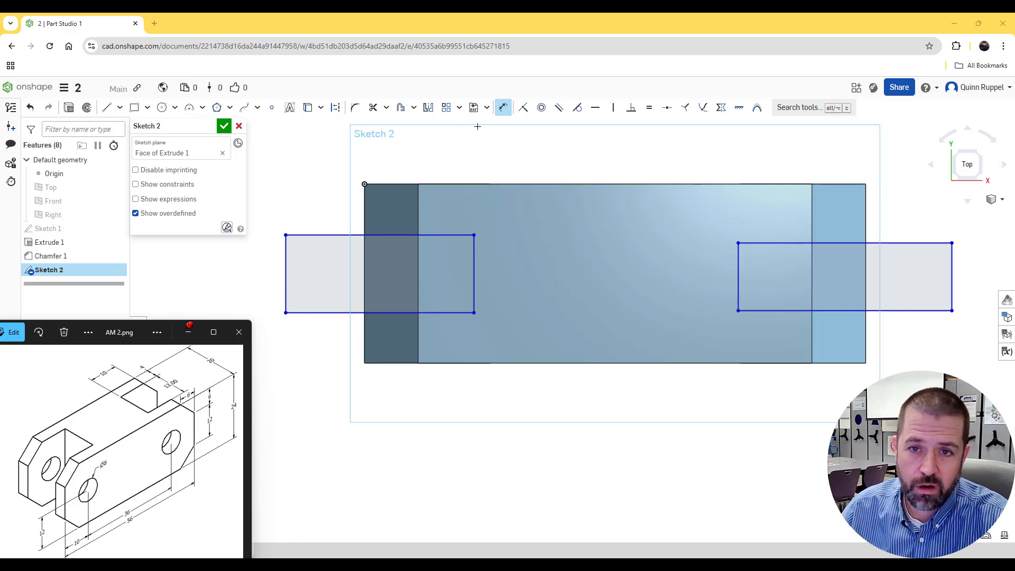
pyautogui.click(483, 184)
pyautogui.click(455, 233)
pyautogui.click(449, 213)
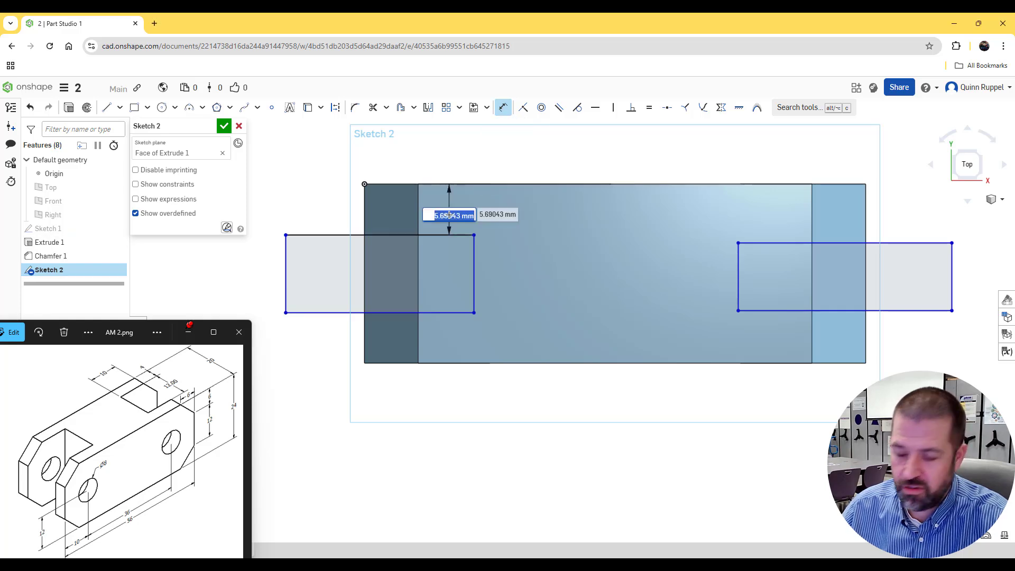
pyautogui.write('4')
pyautogui.press('Return')
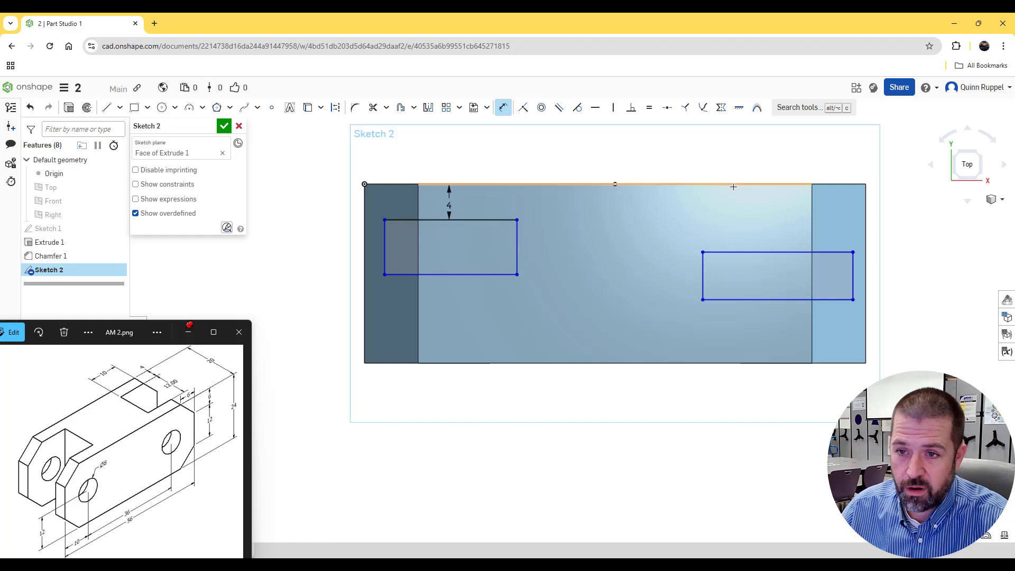
# - Dimension the right rectangle's upper edge 4 mm from the top face's upper edge
pyautogui.click(729, 185)
pyautogui.click(739, 253)
pyautogui.click(739, 227)
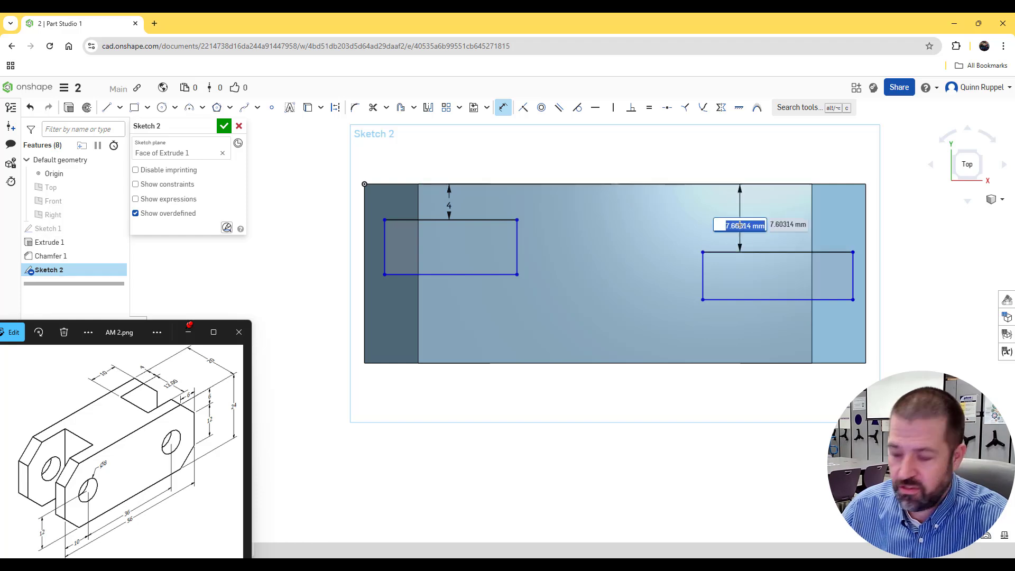
pyautogui.write('4')
pyautogui.press('Return')
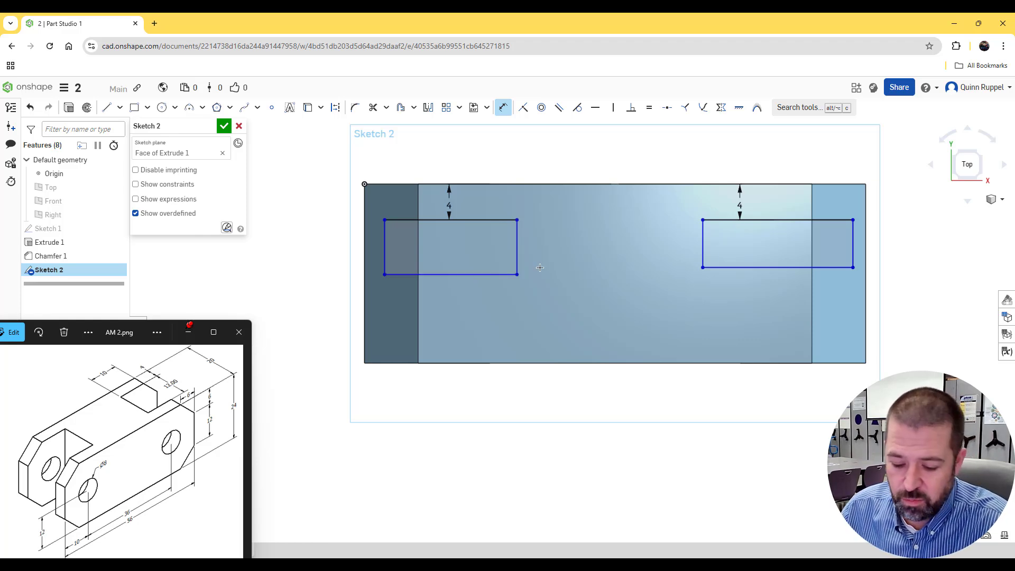
# - Stretch the lower outer corners of both rectangles outward and down so the rectangles extend past the block's ends
pyautogui.press('Escape')
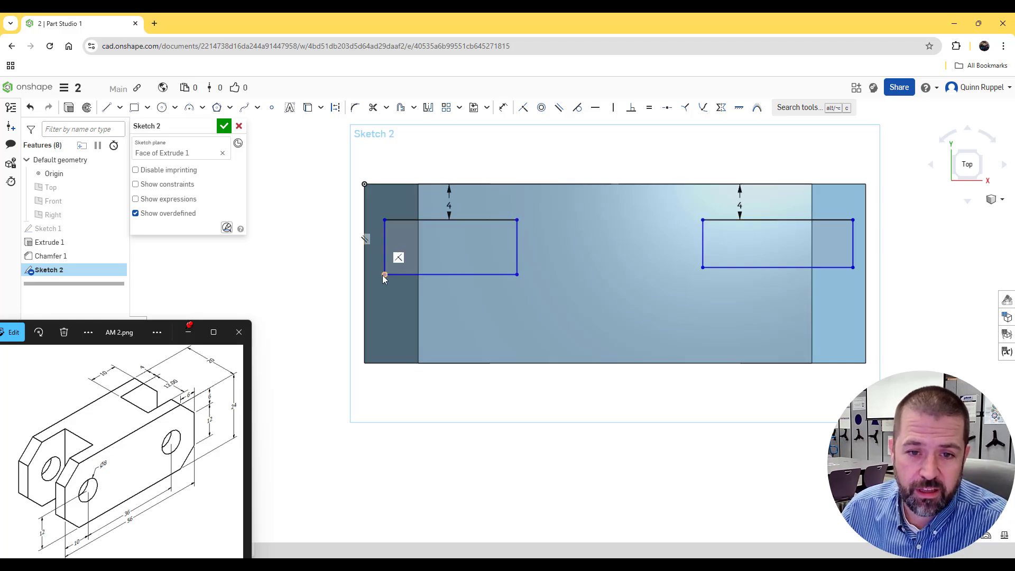
pyautogui.moveTo(382, 276); pyautogui.dragTo(301, 313)
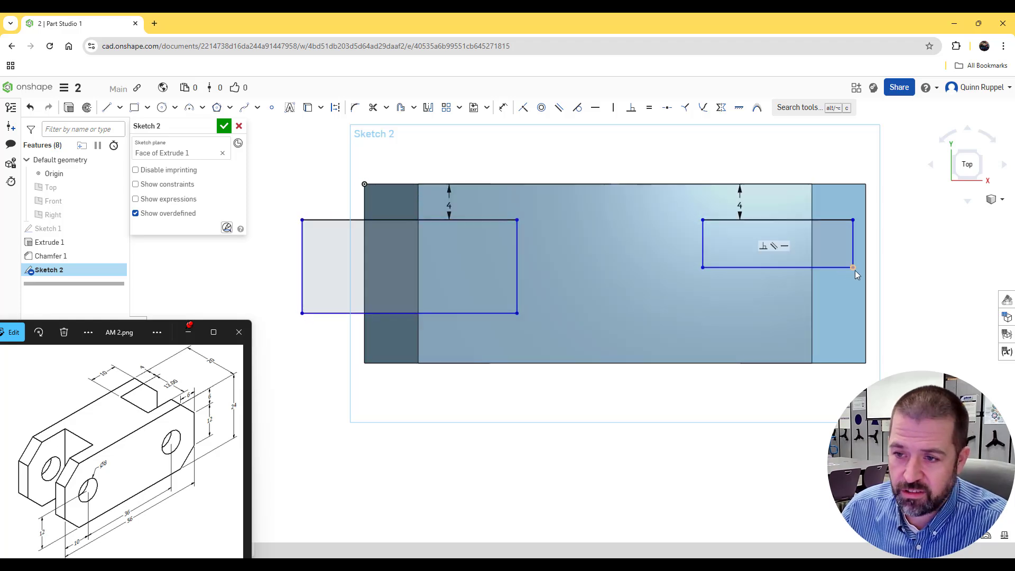
pyautogui.moveTo(853, 268); pyautogui.dragTo(961, 307)
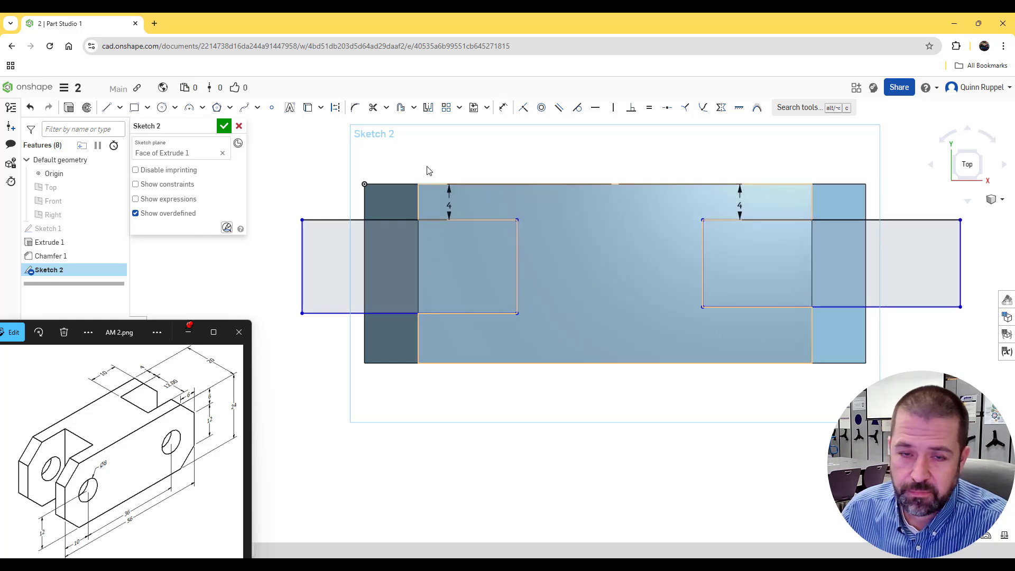
# - Dimension the left rectangle's inner vertical edge to 12 mm
pyautogui.click(503, 107)
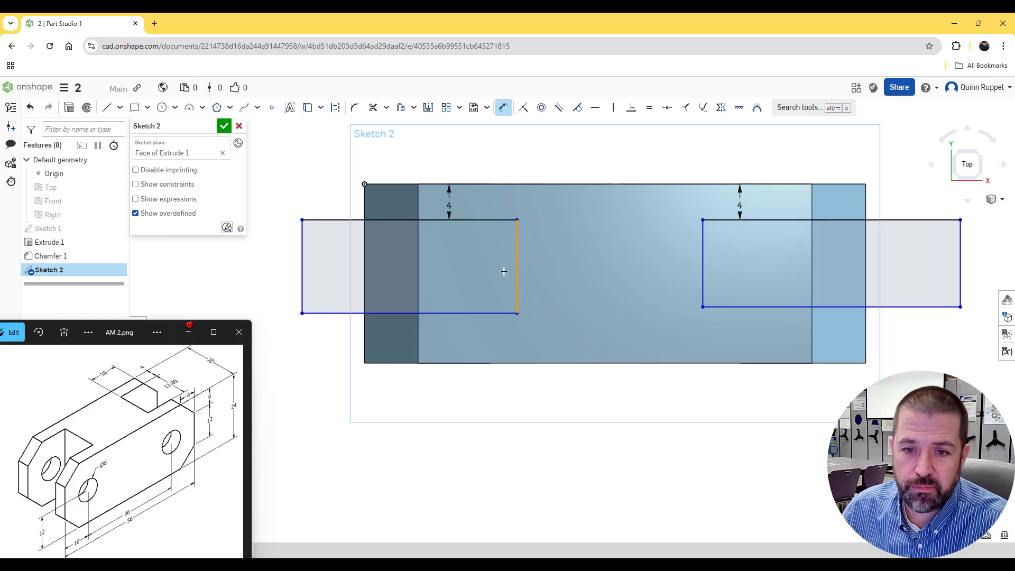
pyautogui.click(499, 271)
pyautogui.write('12')
pyautogui.press('Return')
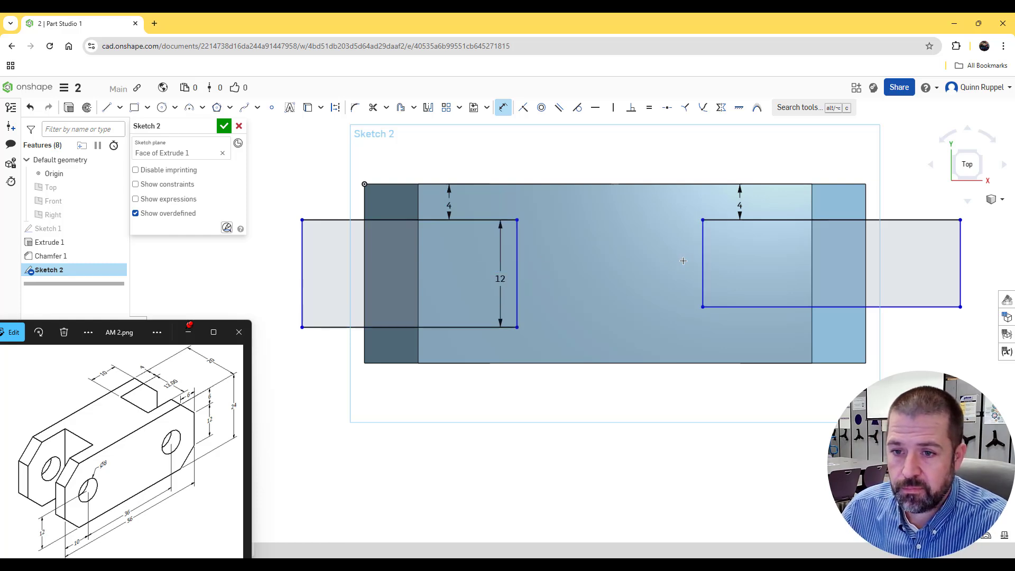
# - Dimension the right rectangle's inner vertical edge to 12 mm
pyautogui.click(702, 262)
pyautogui.click(678, 264)
pyautogui.write('1')
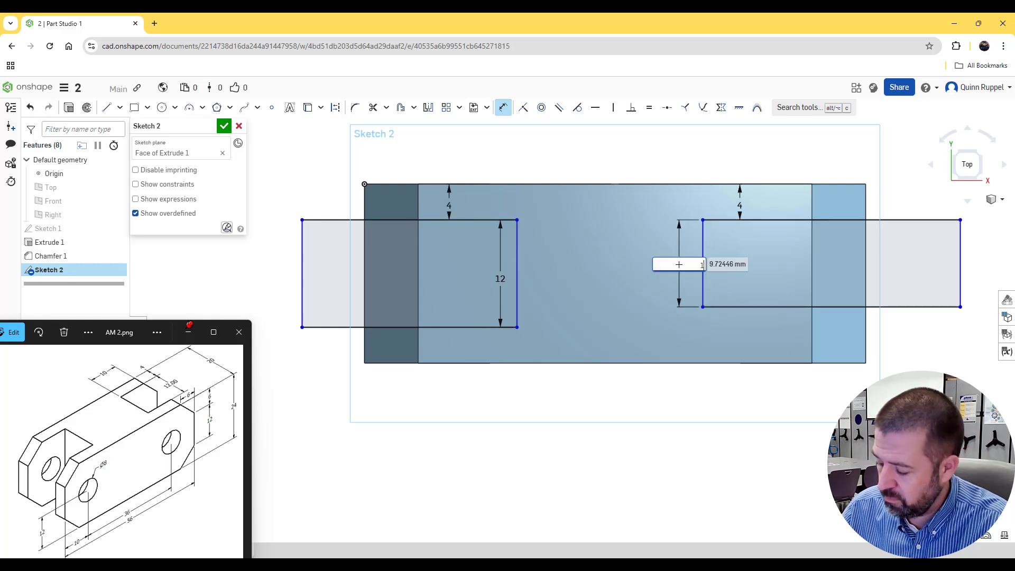
pyautogui.write('2')
pyautogui.press('Return')
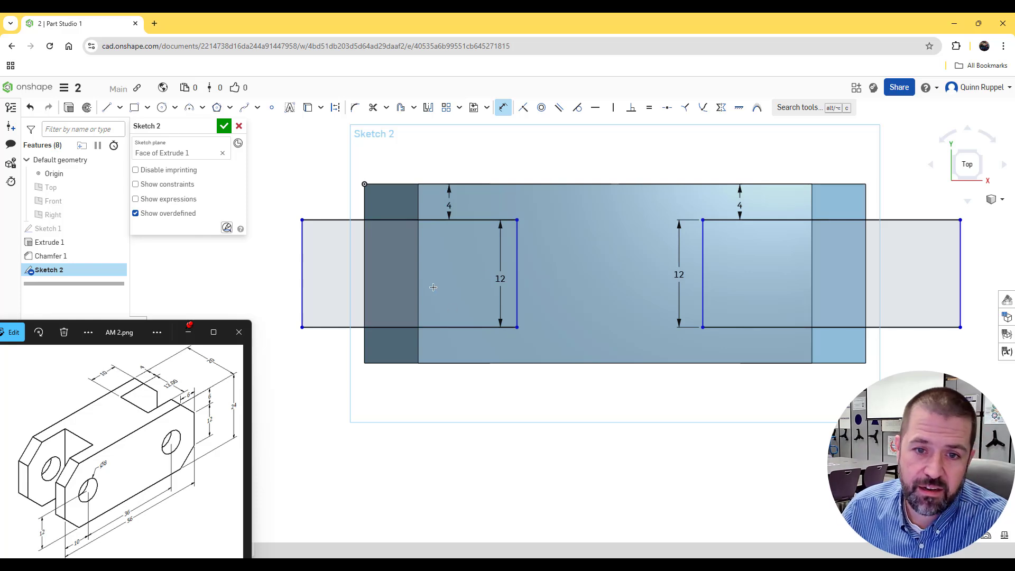
# - Dimension the left rectangle's inner edge 10 mm from the left chamfer edge of the top face
pyautogui.click(418, 277)
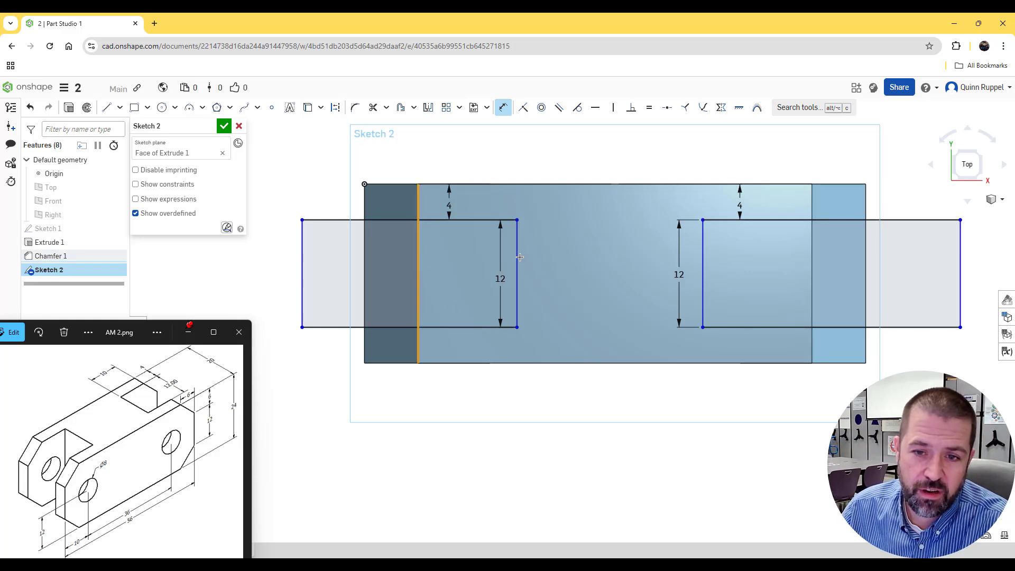
pyautogui.click(517, 257)
pyautogui.click(474, 161)
pyautogui.write('10')
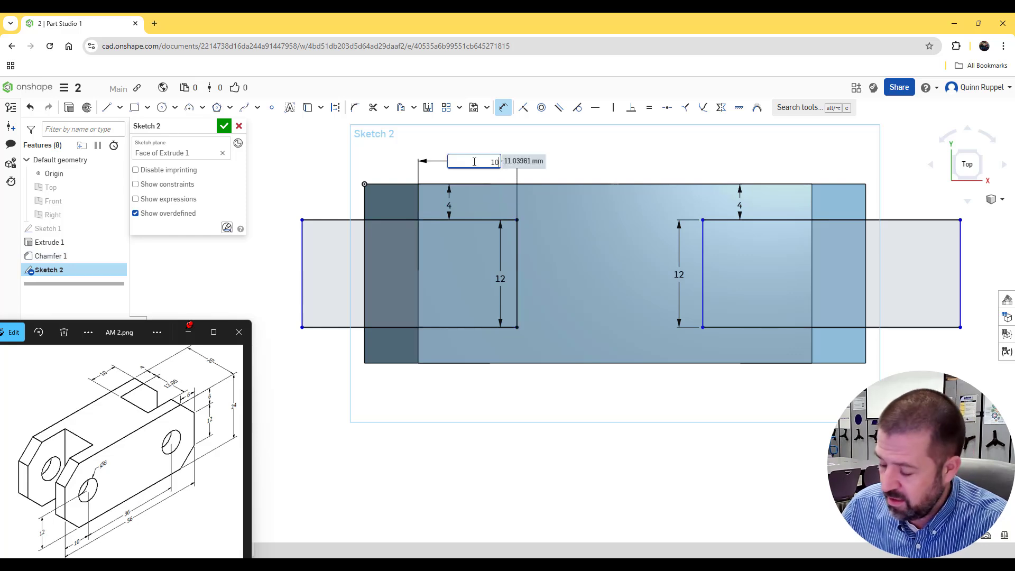
pyautogui.press('Return')
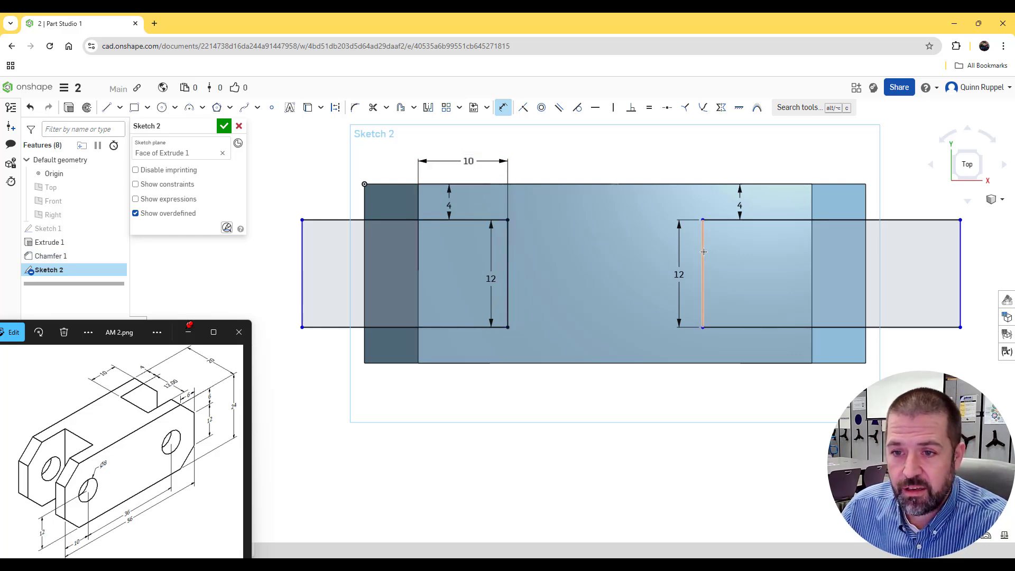
# - Dimension the right rectangle's inner edge 10 mm from the right chamfer edge of the top face and finish the sketch
pyautogui.click(811, 256)
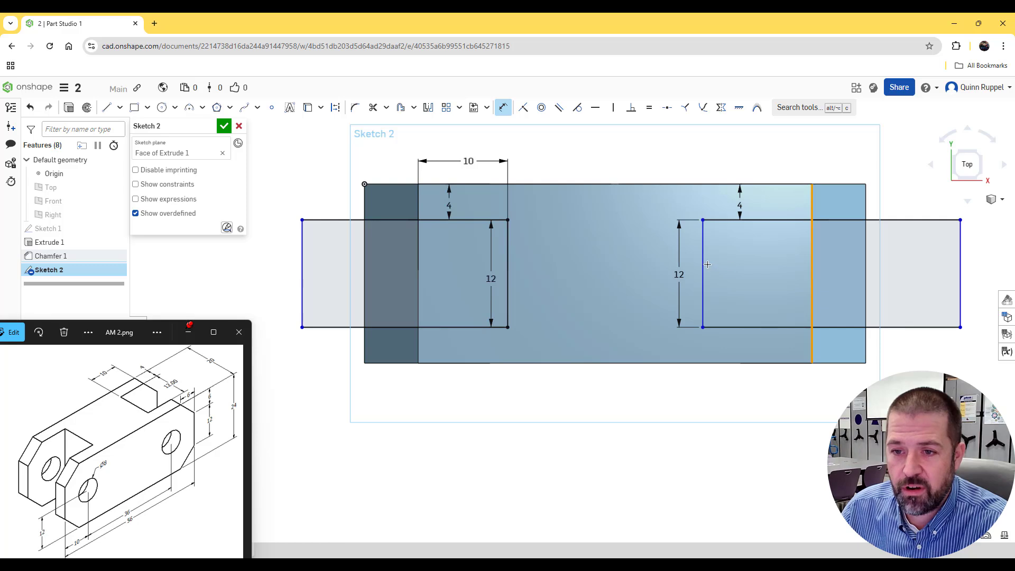
pyautogui.click(703, 264)
pyautogui.click(716, 163)
pyautogui.write('1')
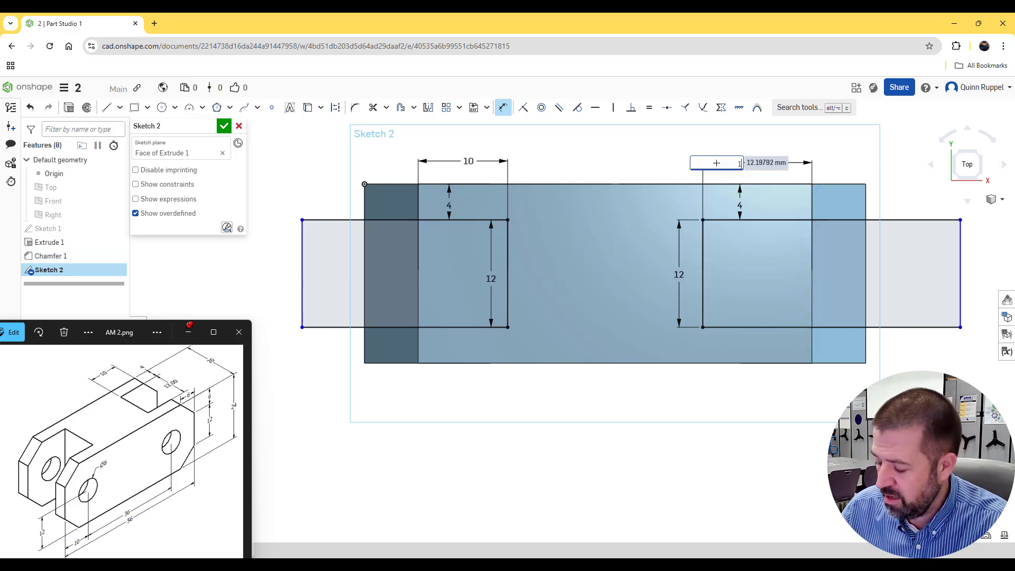
pyautogui.write('0')
pyautogui.press('Return')
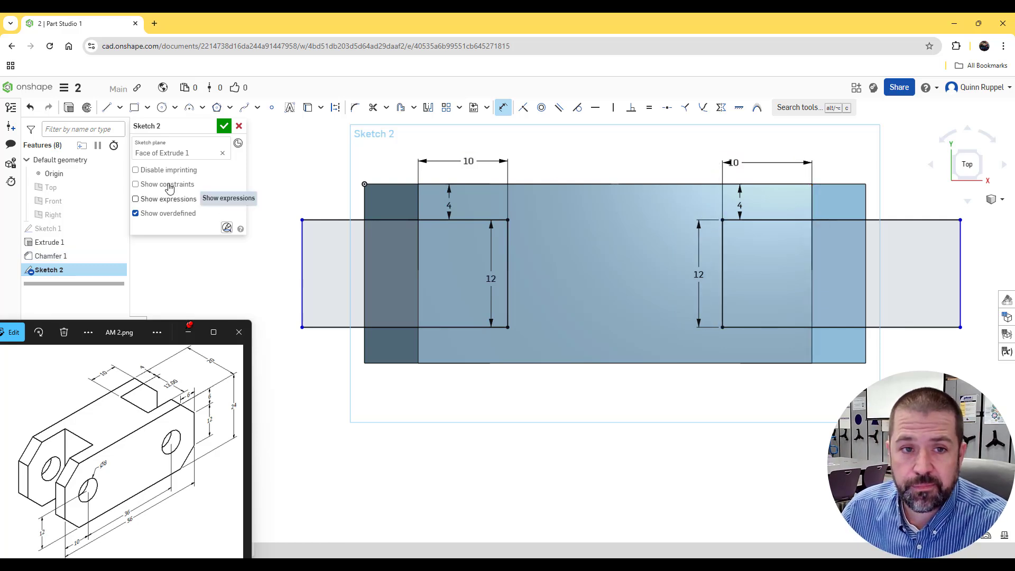
pyautogui.click(224, 127)
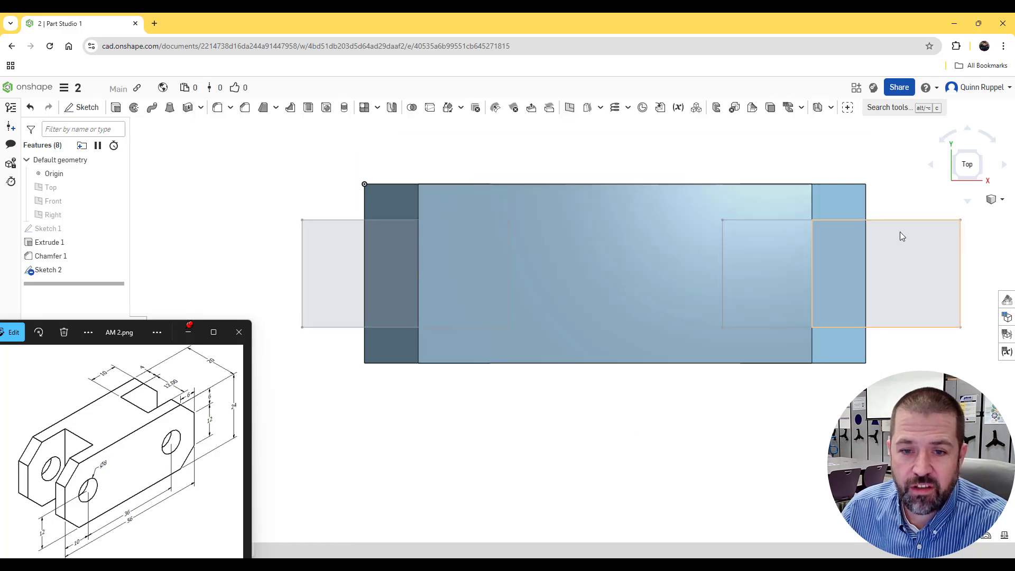
# - Extrude all four regions of the two rectangles as a 25 mm blind Remove down through the block, cutting a slot into each end
pyautogui.click(994, 200)
pyautogui.click(953, 214)
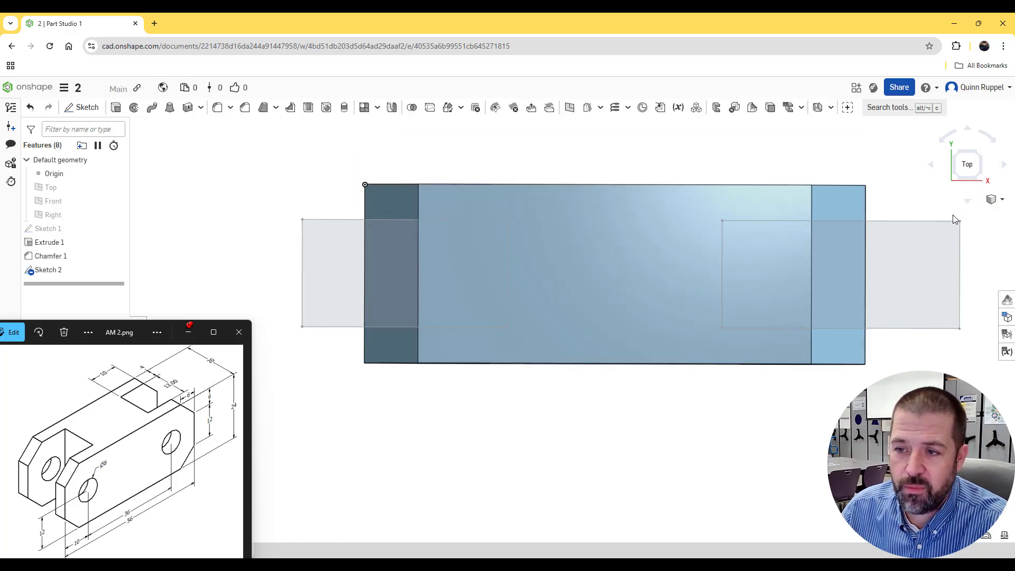
pyautogui.click(114, 107)
pyautogui.click(430, 172)
pyautogui.click(465, 204)
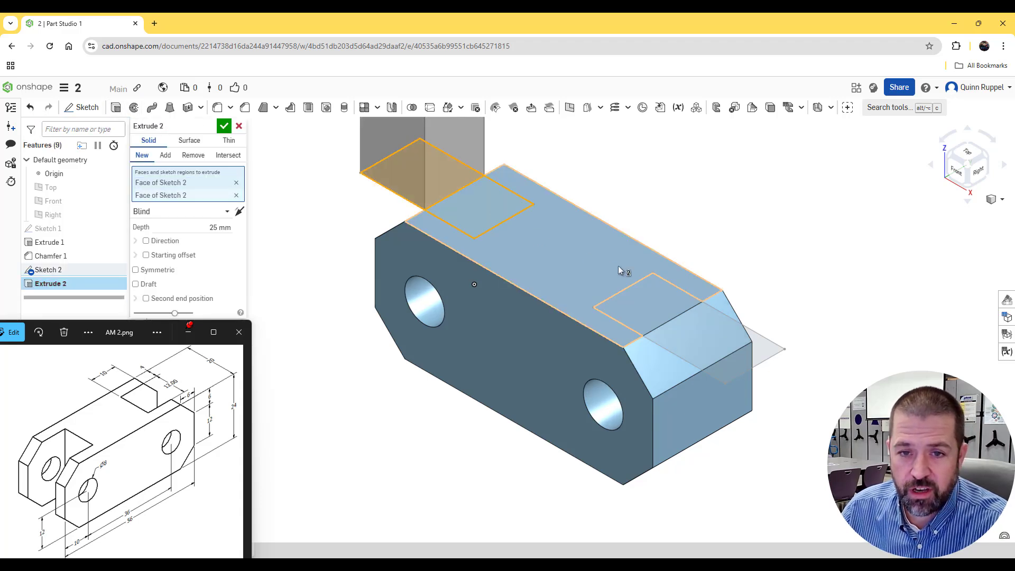
pyautogui.click(658, 313)
pyautogui.click(725, 341)
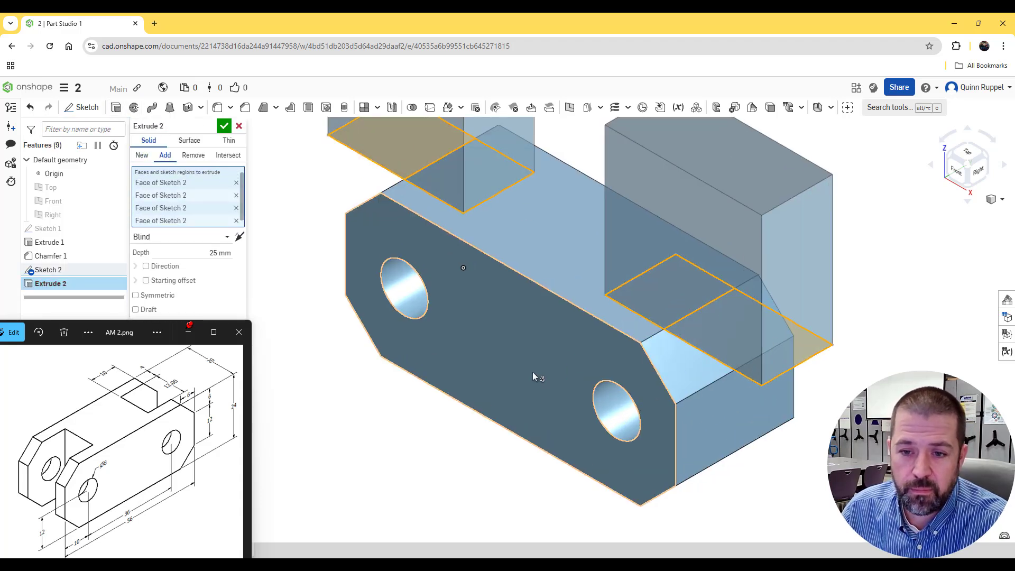
pyautogui.scroll(-3, 532, 372)
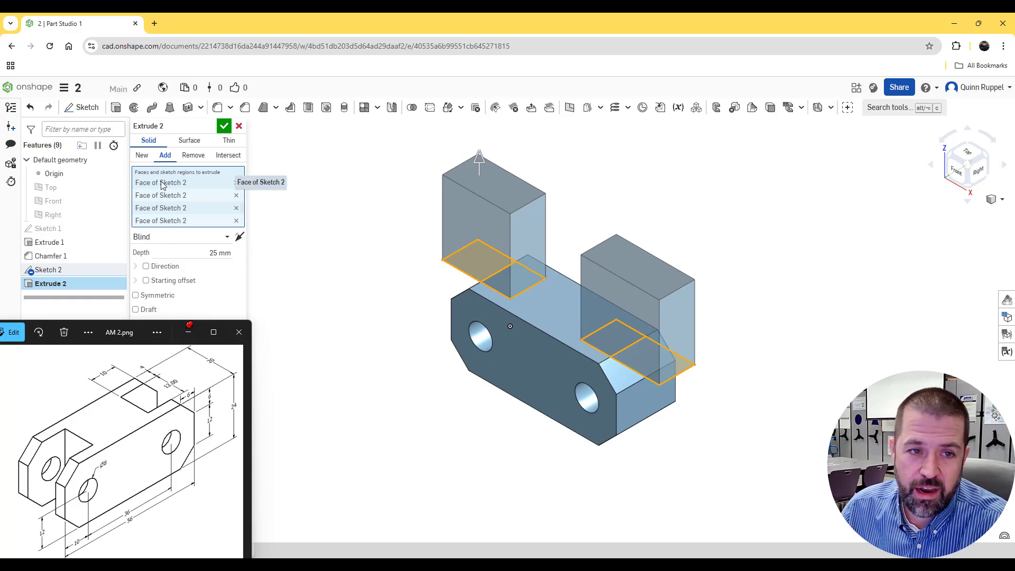
pyautogui.click(191, 156)
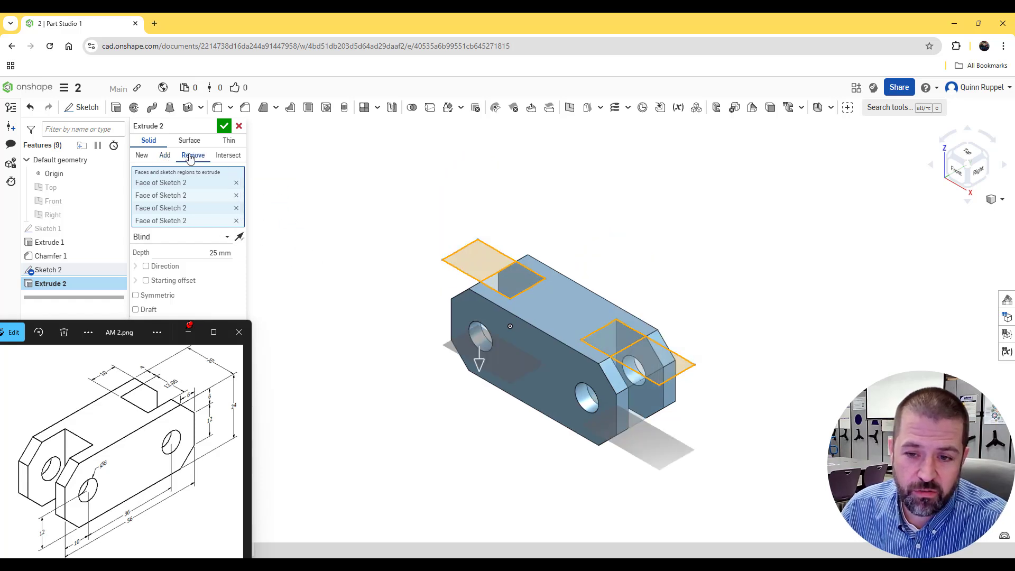
pyautogui.moveTo(867, 317); pyautogui.dragTo(846, 275, button='right')
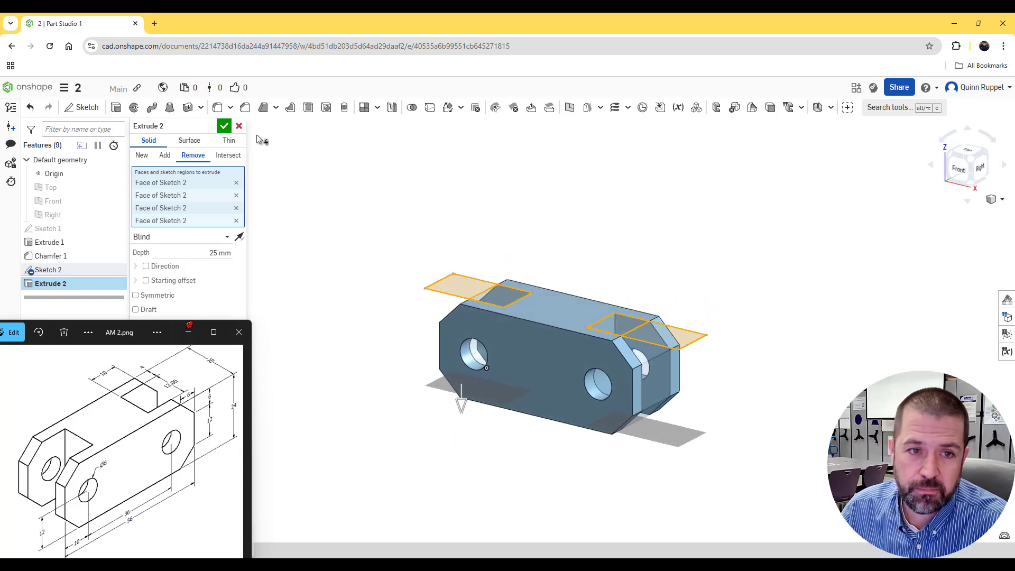
pyautogui.click(224, 126)
pyautogui.moveTo(713, 301); pyautogui.dragTo(769, 328, button='right')
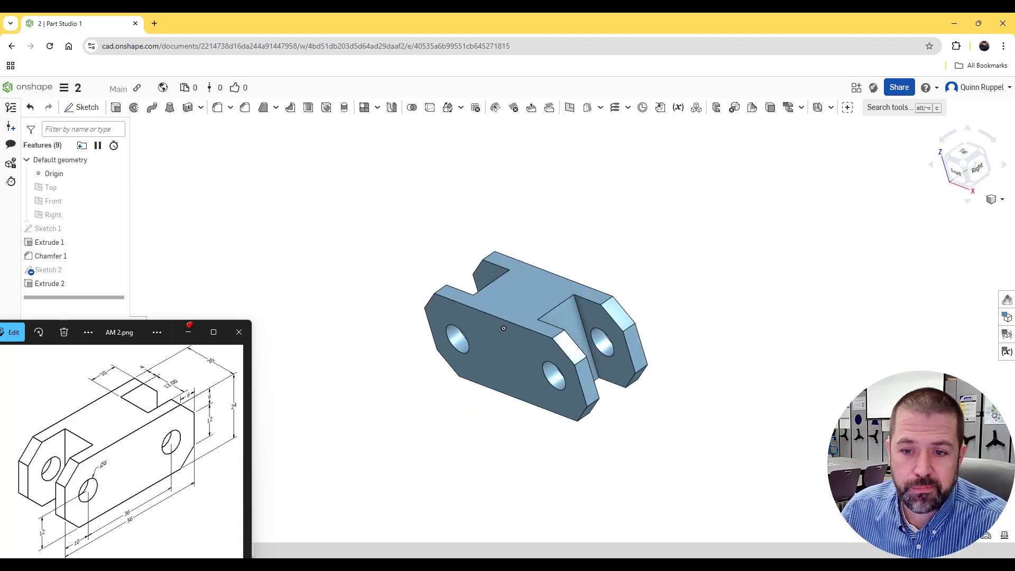